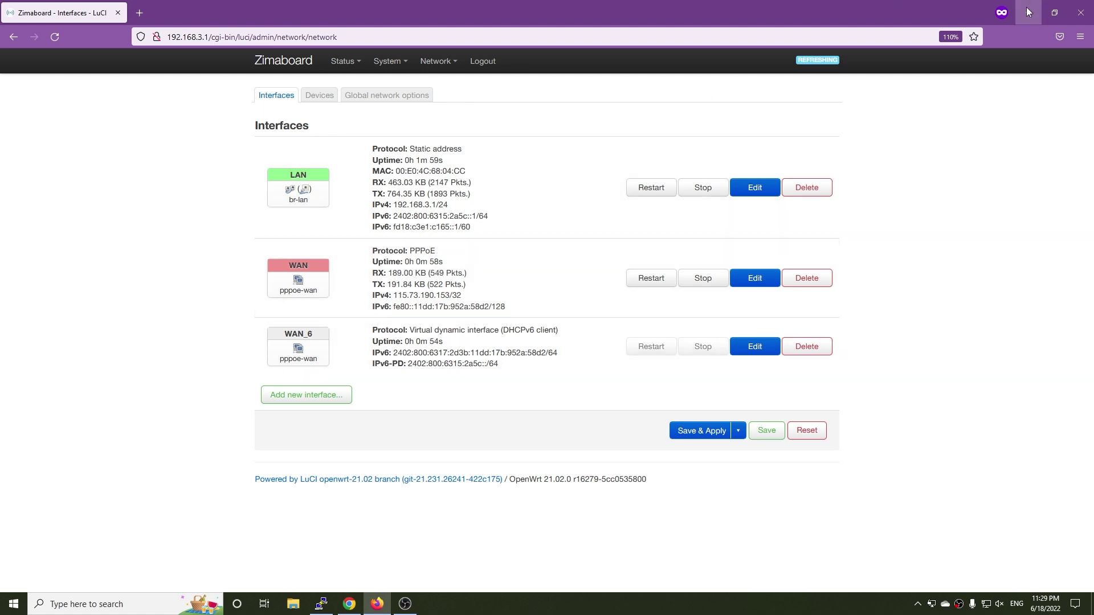
Restart the PuTTY session to 192.168.3.1, accept the new host key, and log in as root.
left_click(1092, 603)
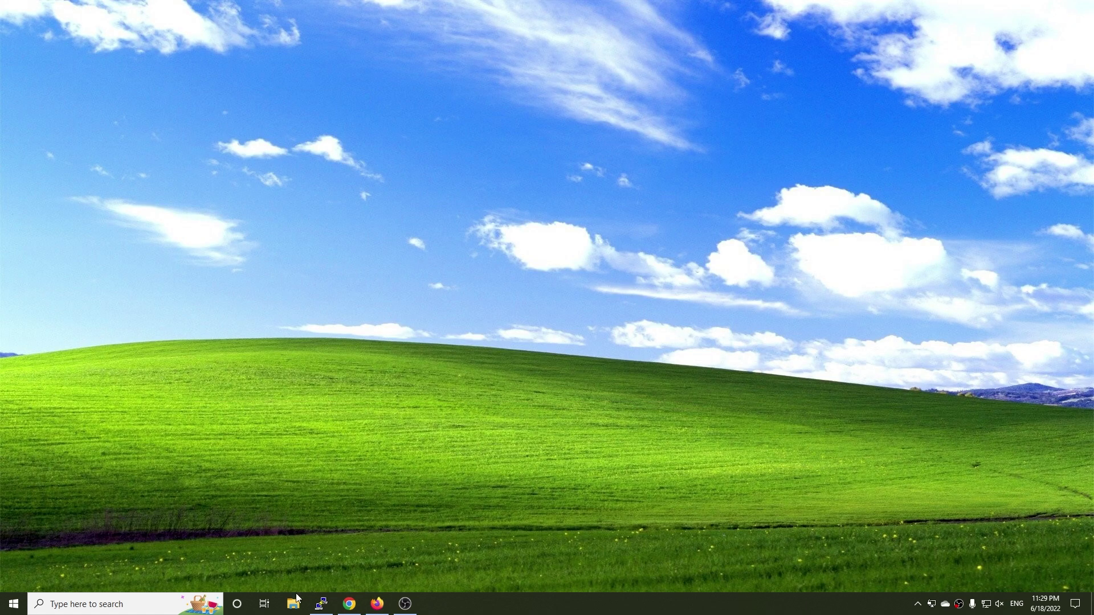
left_click(322, 603)
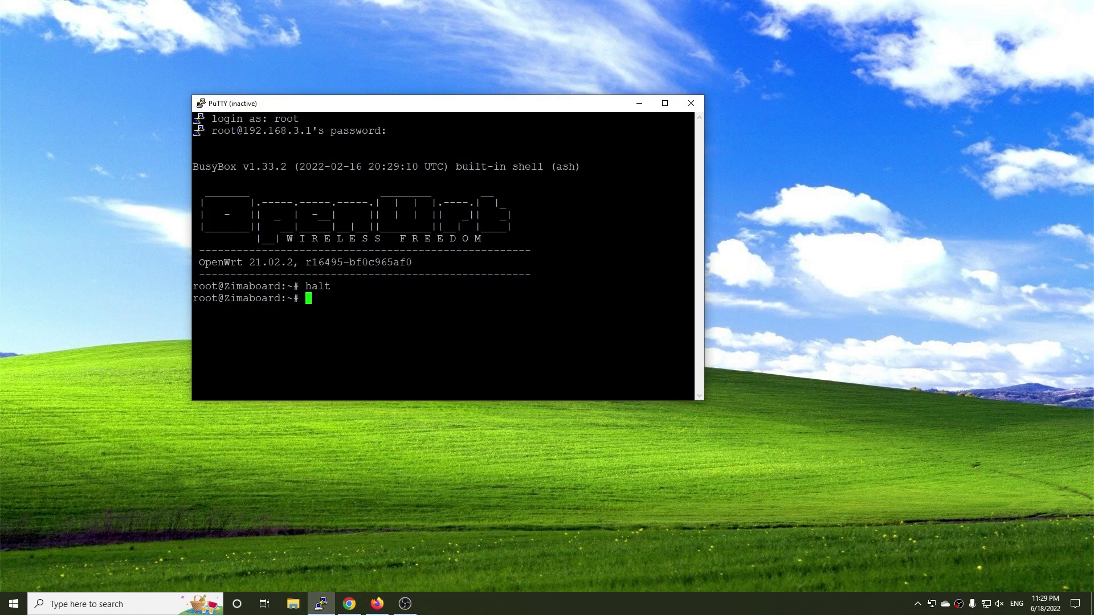
left_click_drag(363, 109, 484, 141)
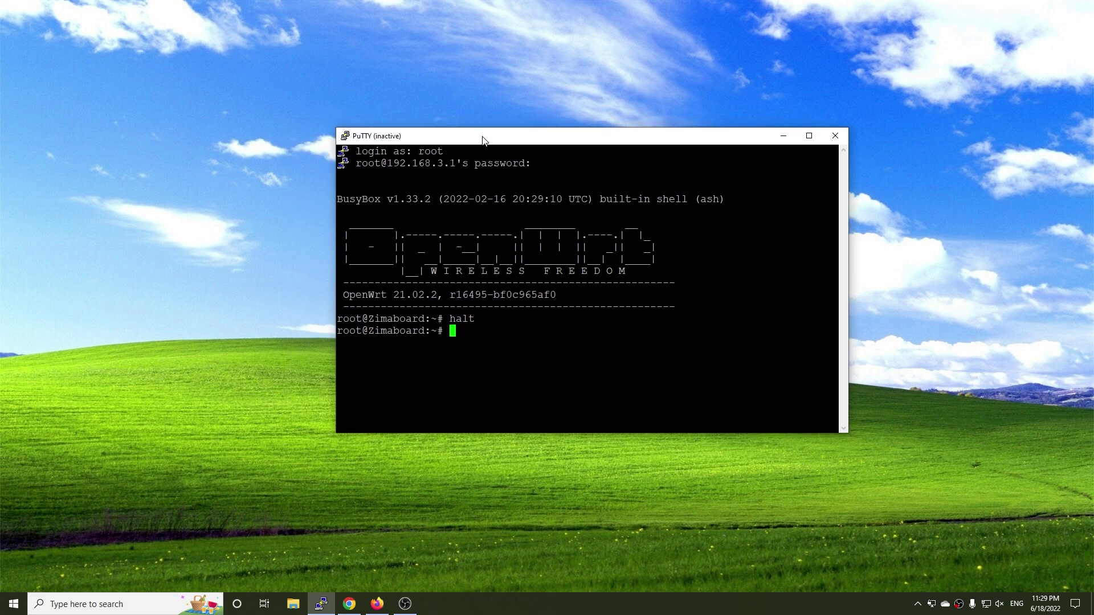
right_click(482, 141)
left_click(527, 265)
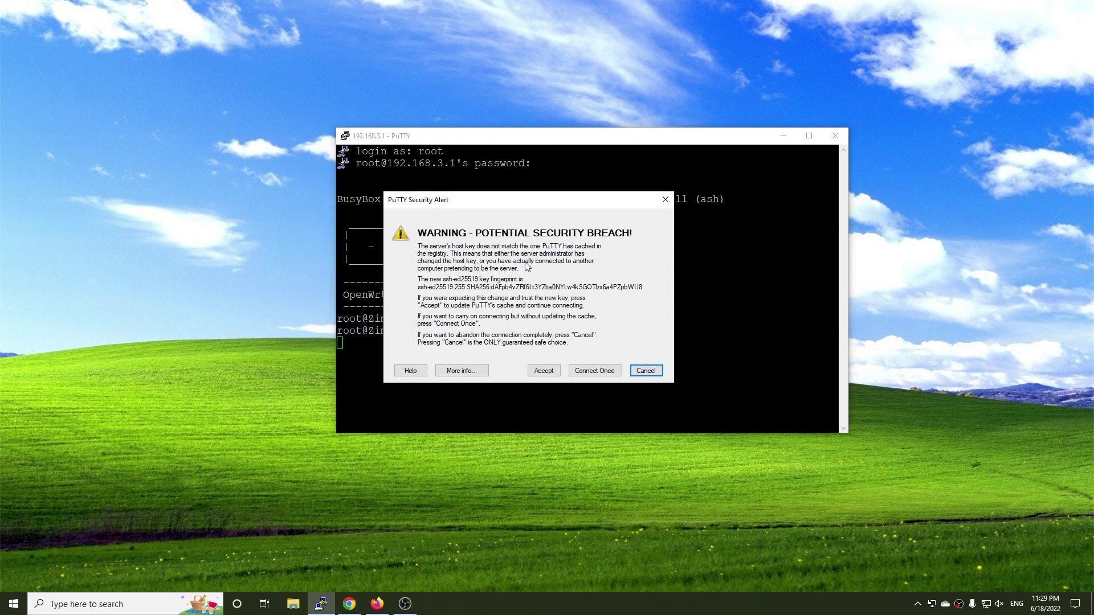
left_click(544, 370)
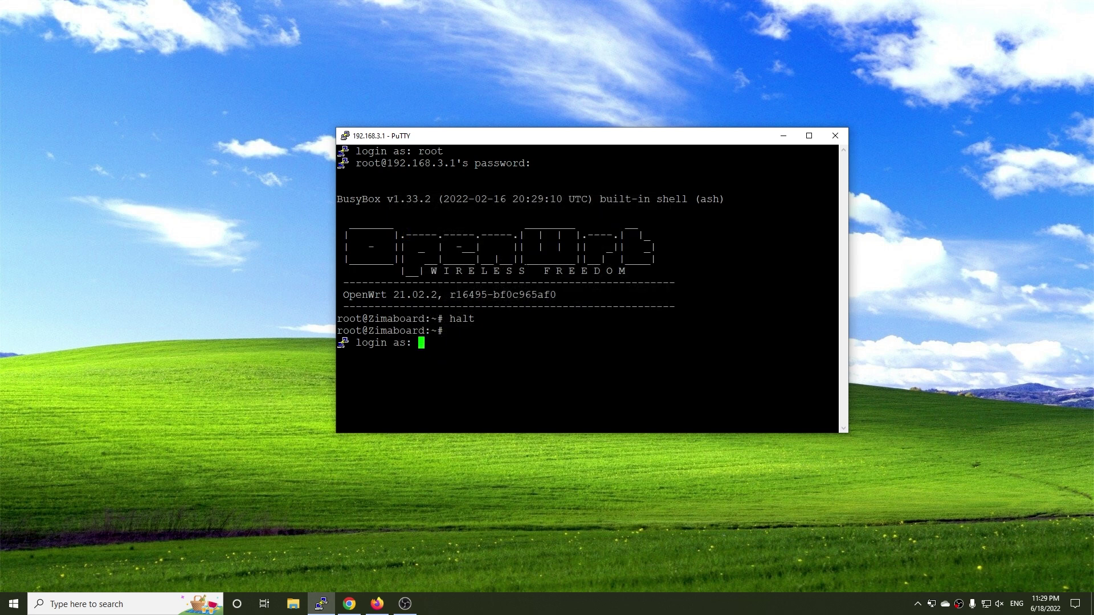
type("root")
key("Return")
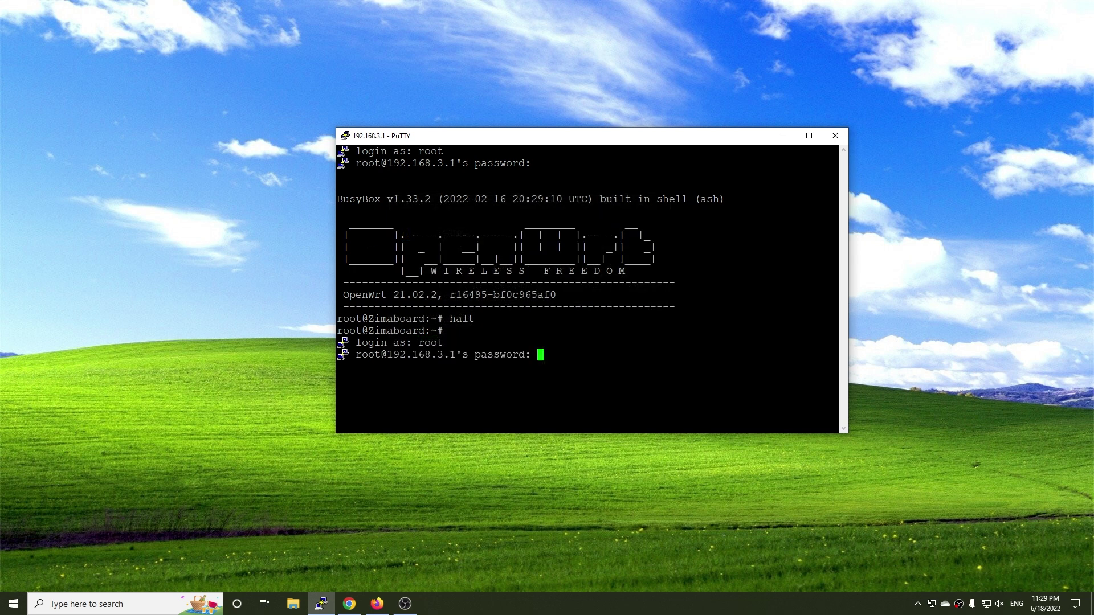
key("Return")
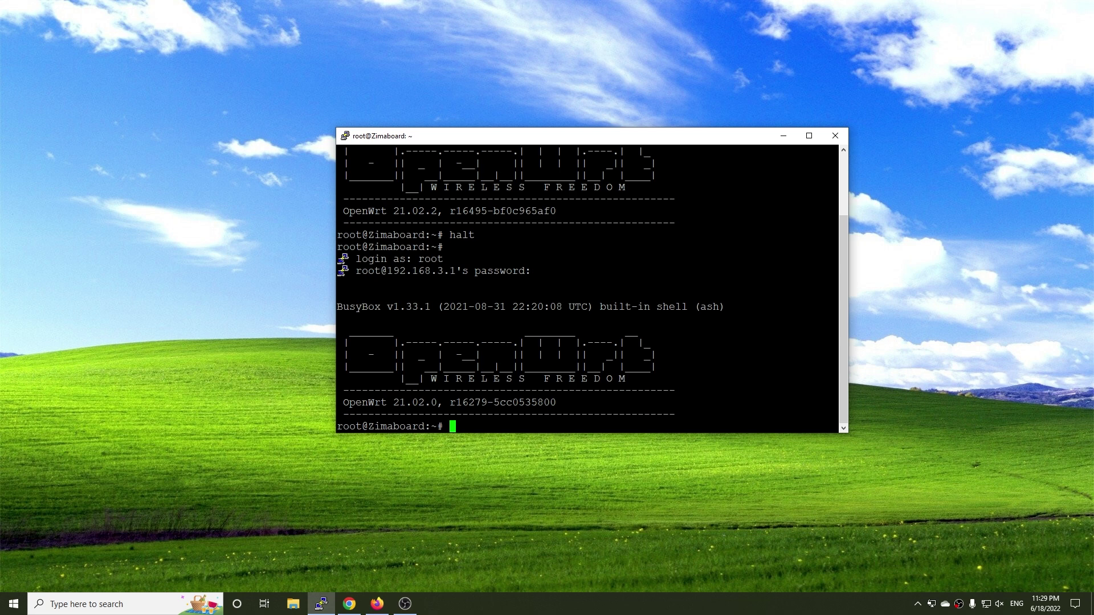
Try lspci, which is not found, then refresh the package lists with opkg update.
type("lspci")
key("Return")
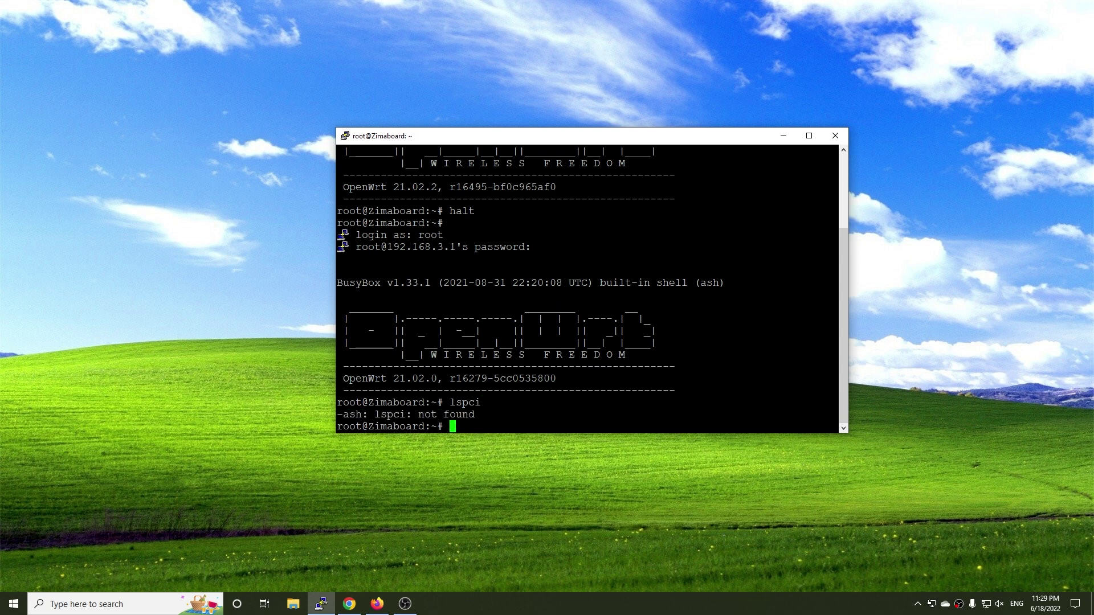
type("opkg ins")
key("BackSpace")
key("BackSpace")
key("BackSpace")
key("BackSpace")
key("BackSpace")
key("BackSpace")
key("BackSpace")
key("BackSpace")
type("opkg update")
key("Return")
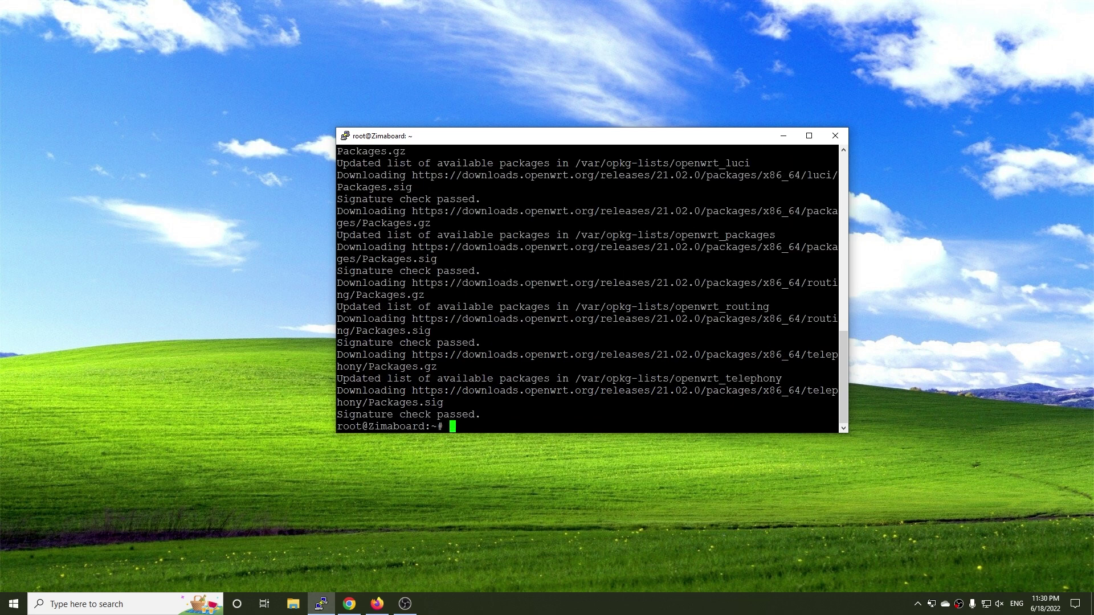
Install pciutils with opkg and list the PCI devices with lspci.
type("opkg install pciu")
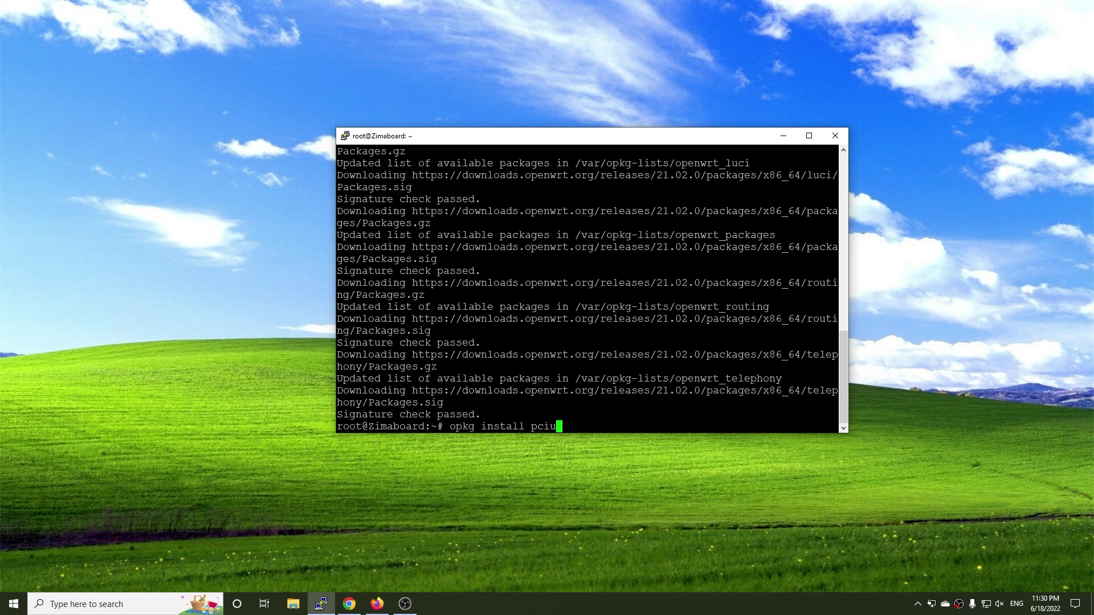
type("tils")
key("Return")
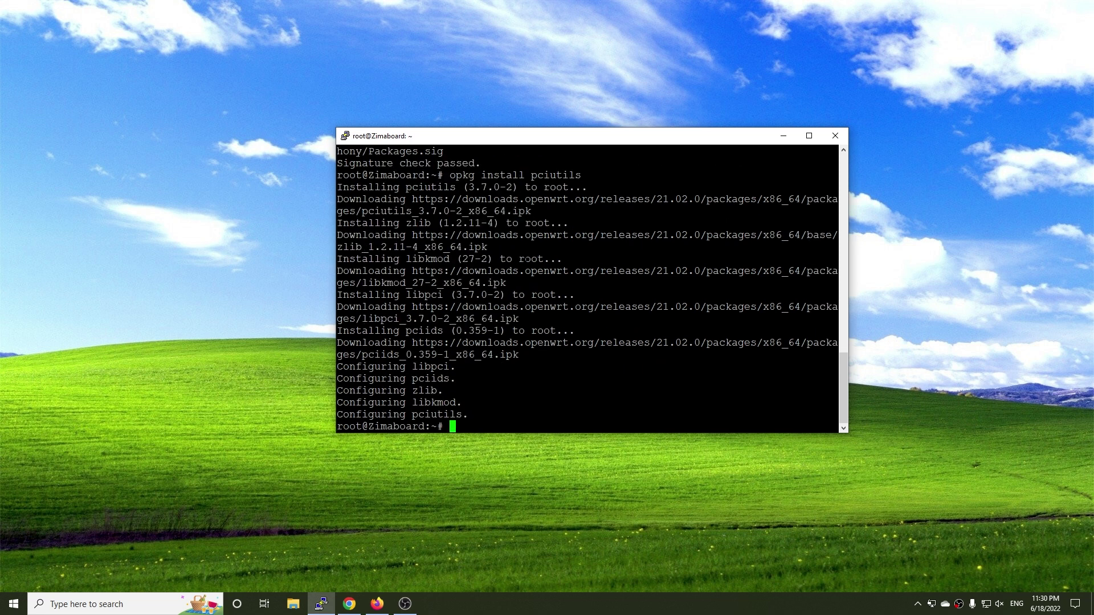
type("lspci")
key("Return")
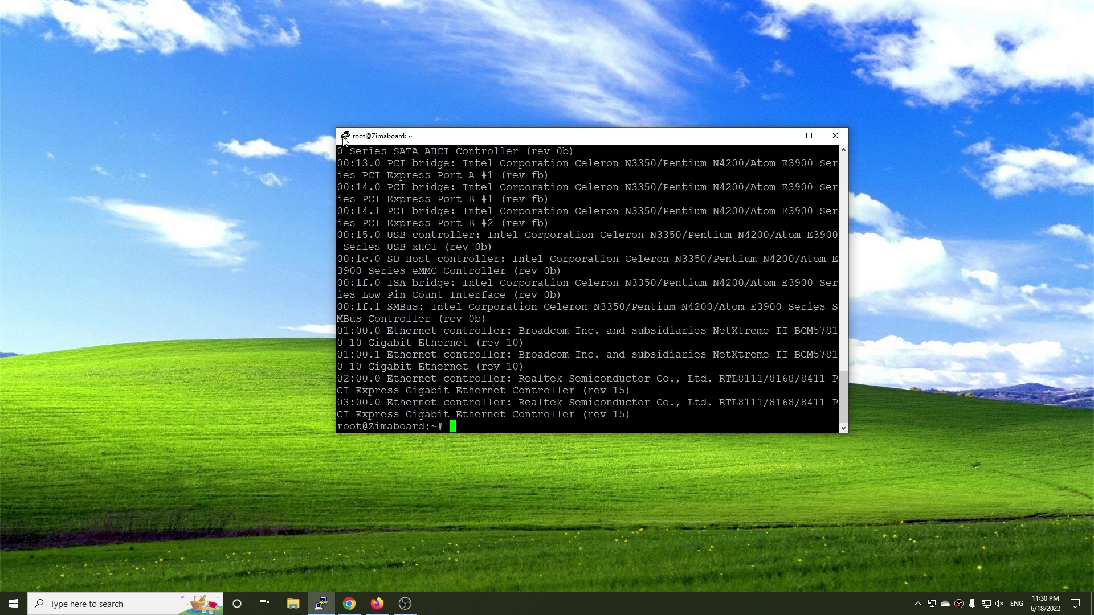
Widen the terminal, clear it, and rerun lspci so lines show at full width.
left_click_drag(336, 128, 279, 103)
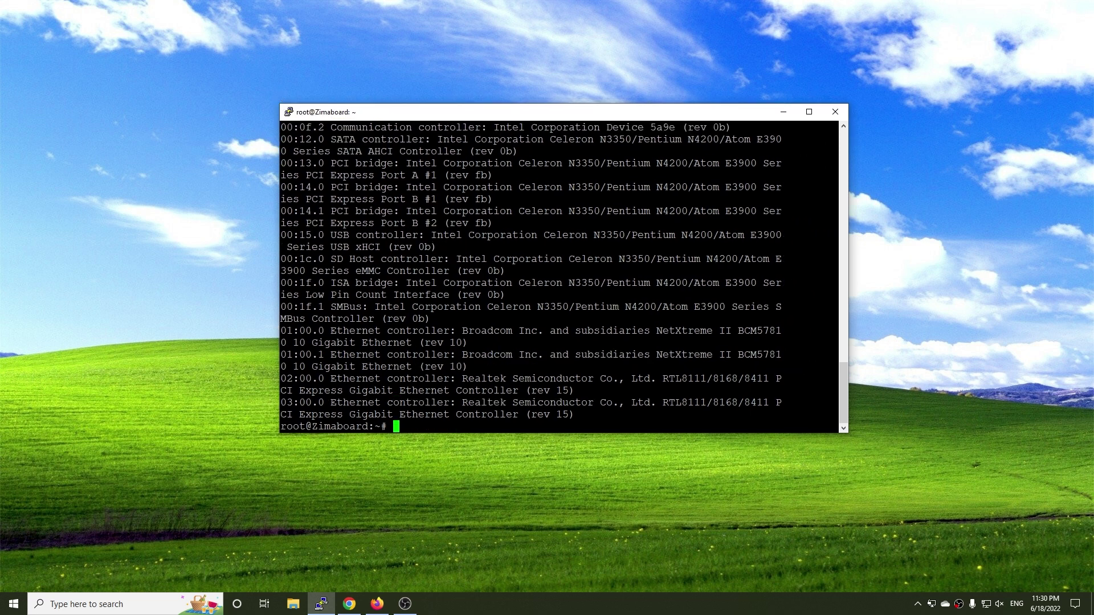
type("lsusb")
key("BackSpace")
key("BackSpace")
key("BackSpace")
key("BackSpace")
key("BackSpace")
type("clear")
key("Return")
type("lspci")
key("Return")
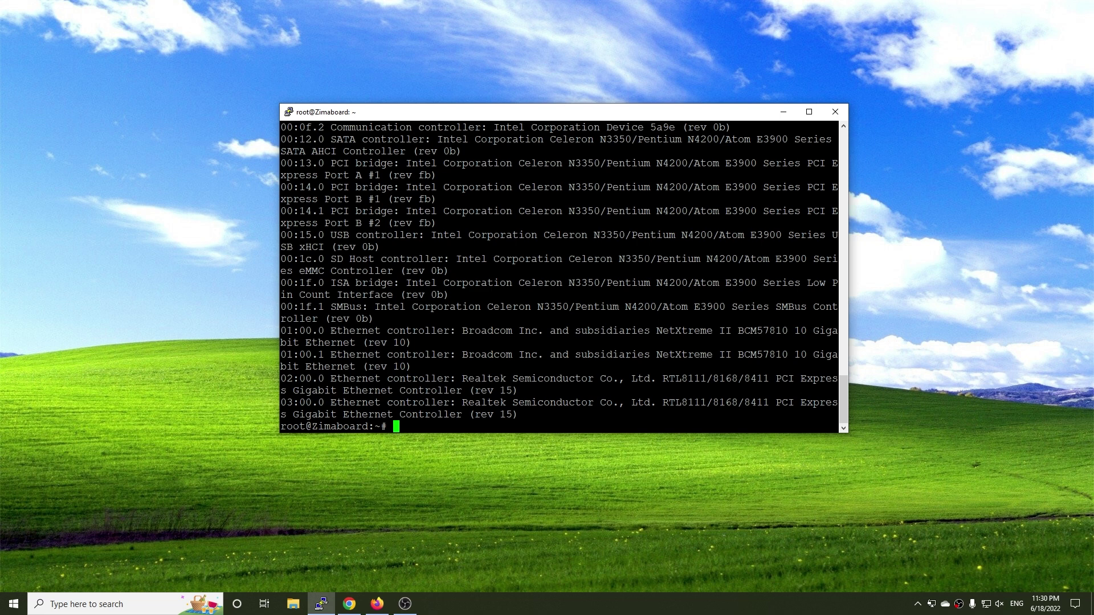
Copy the BCM57810 model name from the 01:00.0 controller line.
left_click_drag(794, 330, 742, 331)
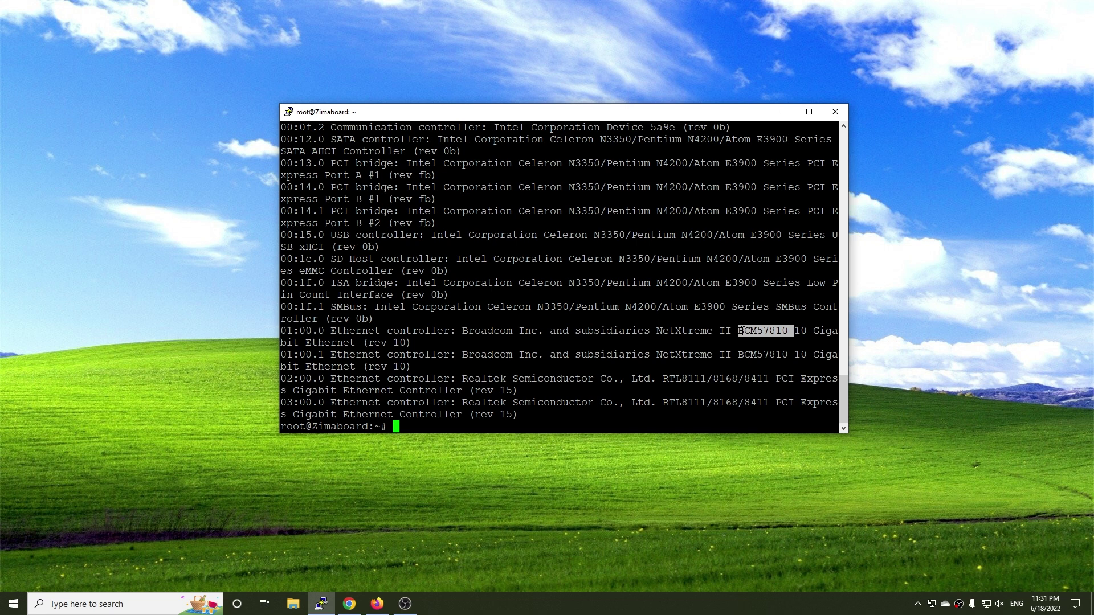
key("Return")
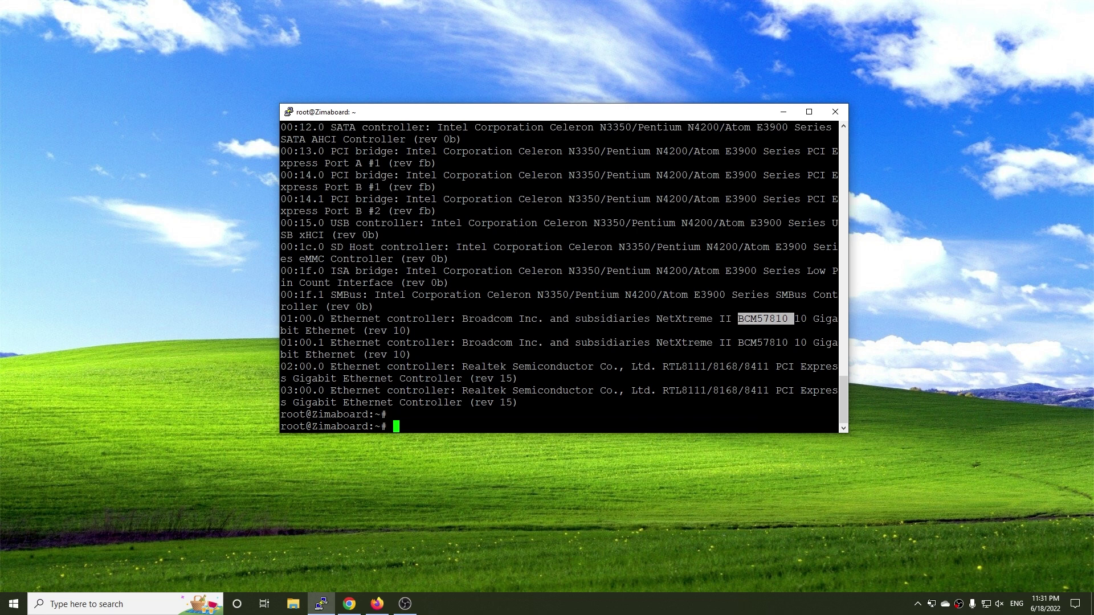
left_click(741, 332)
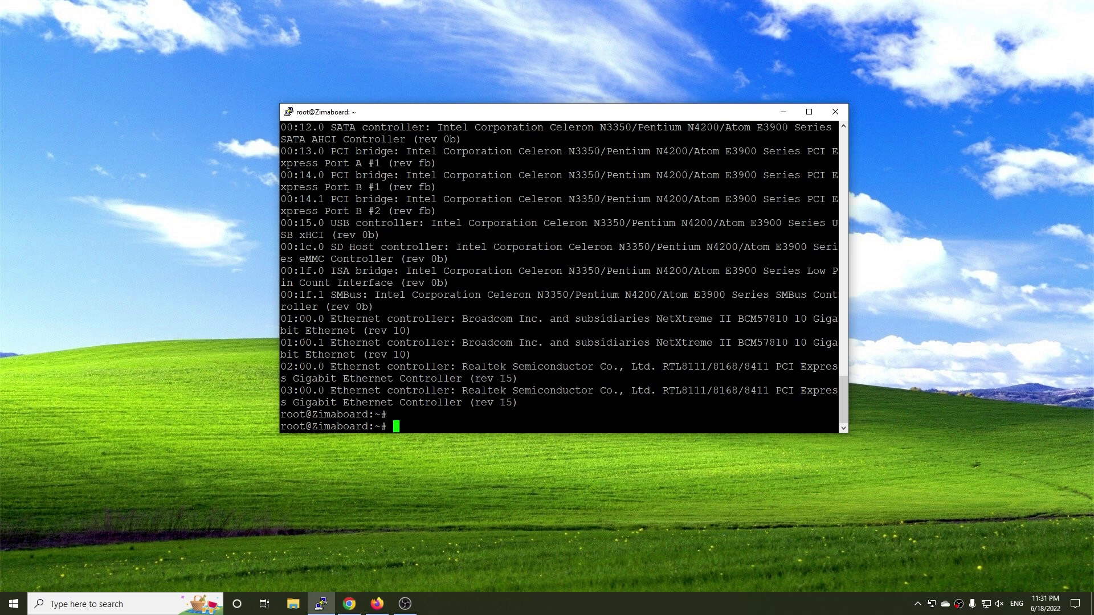
Run ip link and ifconfig on the router, then bring the LuCI Interfaces page forward.
type("ip link")
key("Return")
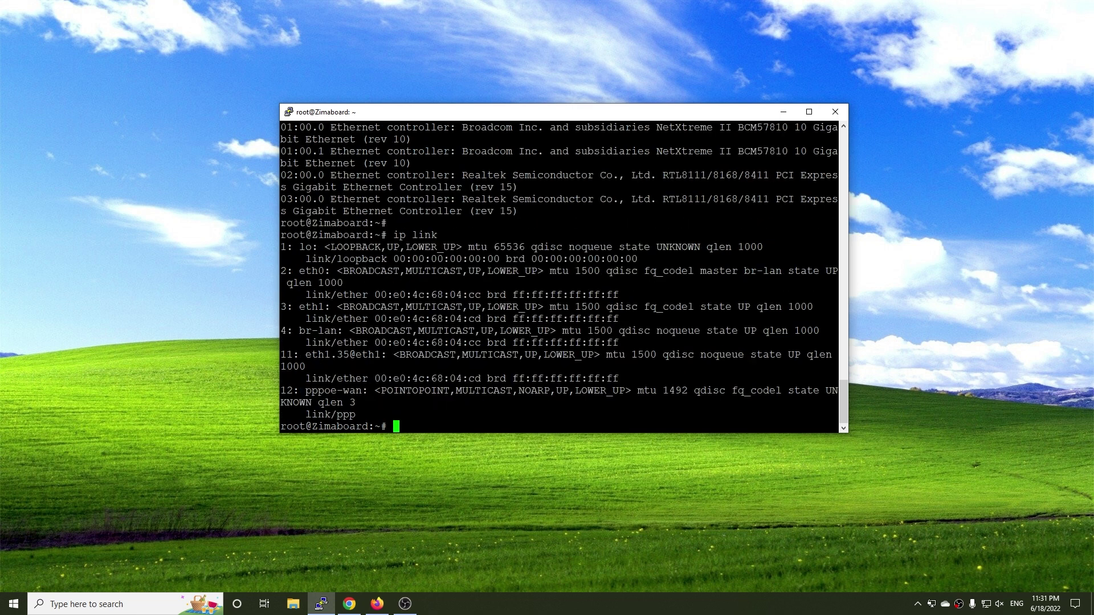
type("ifconfig")
key("Return")
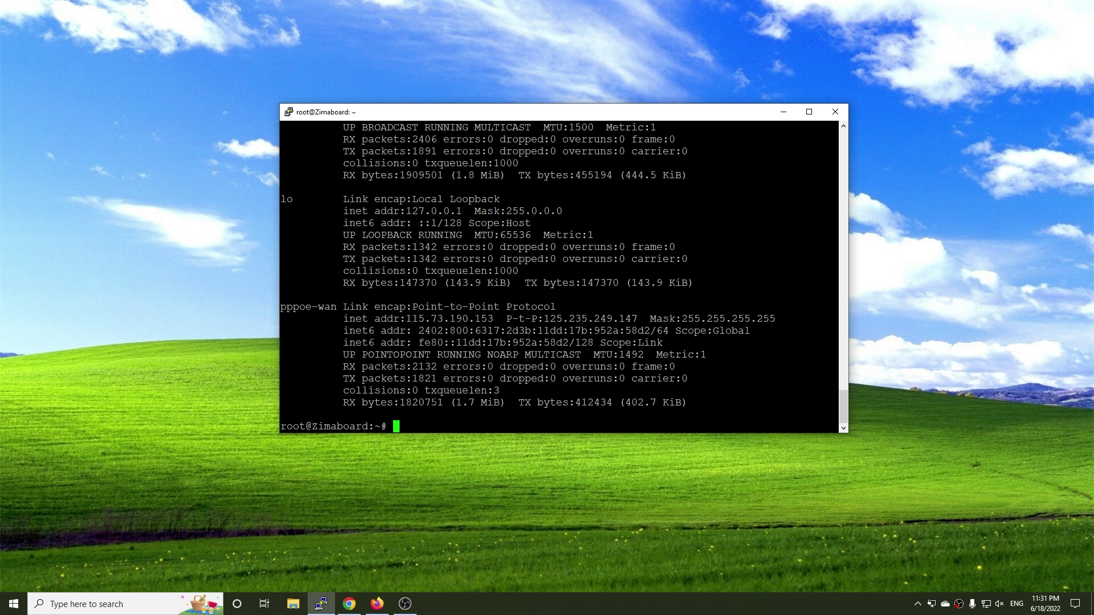
left_click(431, 564)
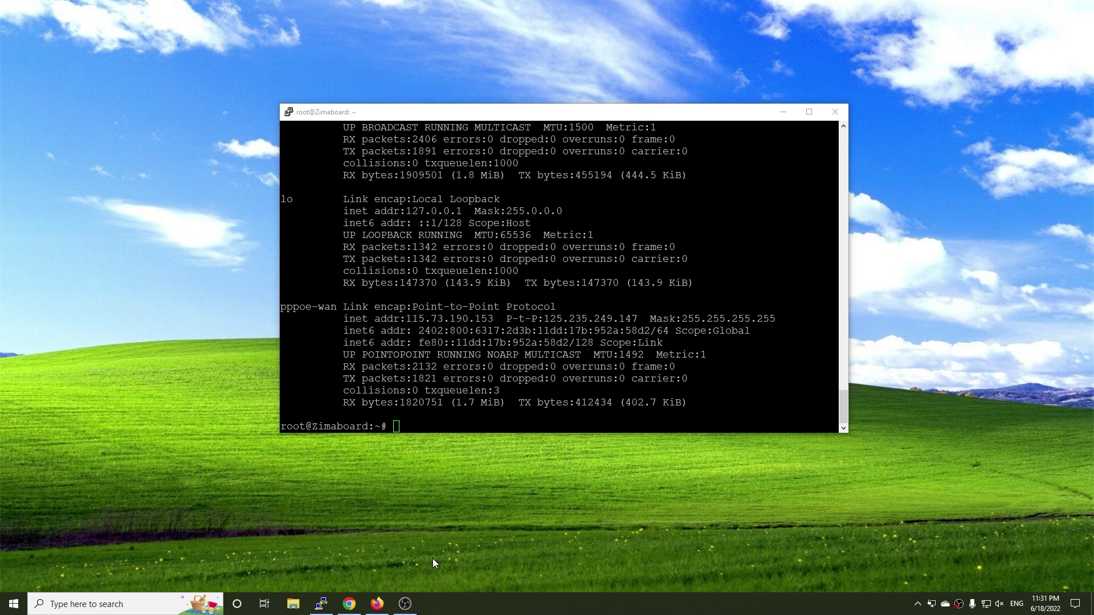
left_click(377, 604)
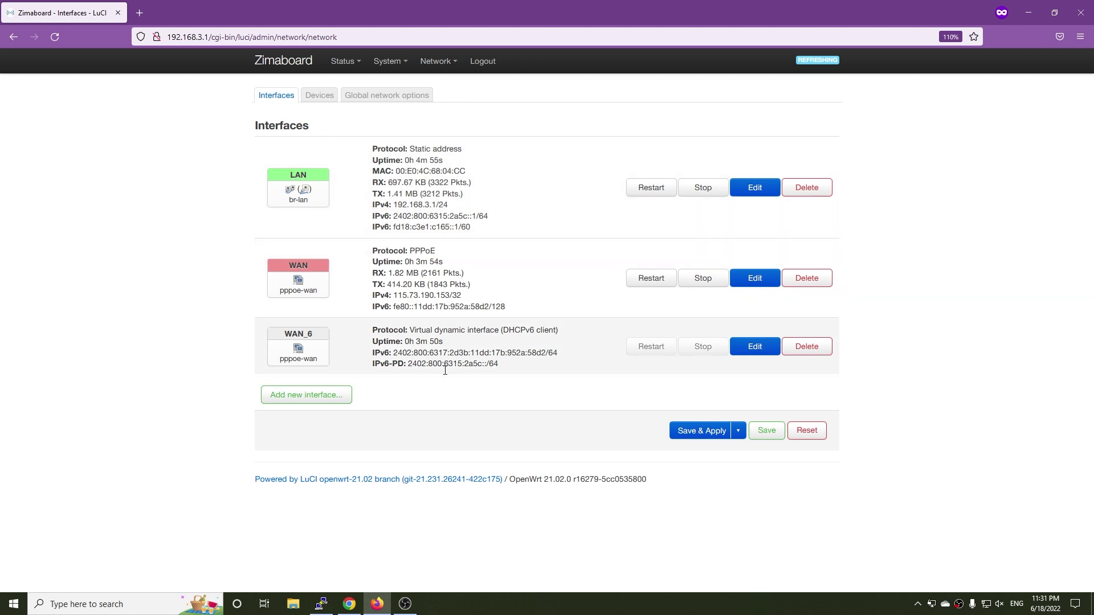
Scroll back in PuTTY, copy BCM57810 from the lspci output, and return to the browser.
left_click(322, 604)
scroll(558, 276, "up", 20)
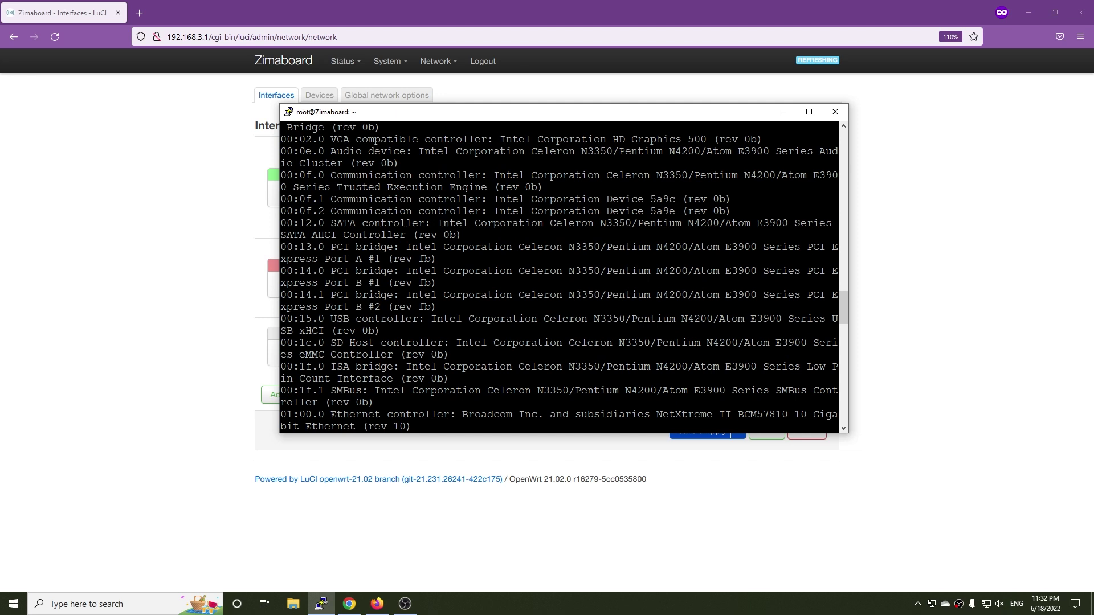
left_click_drag(794, 414, 739, 414)
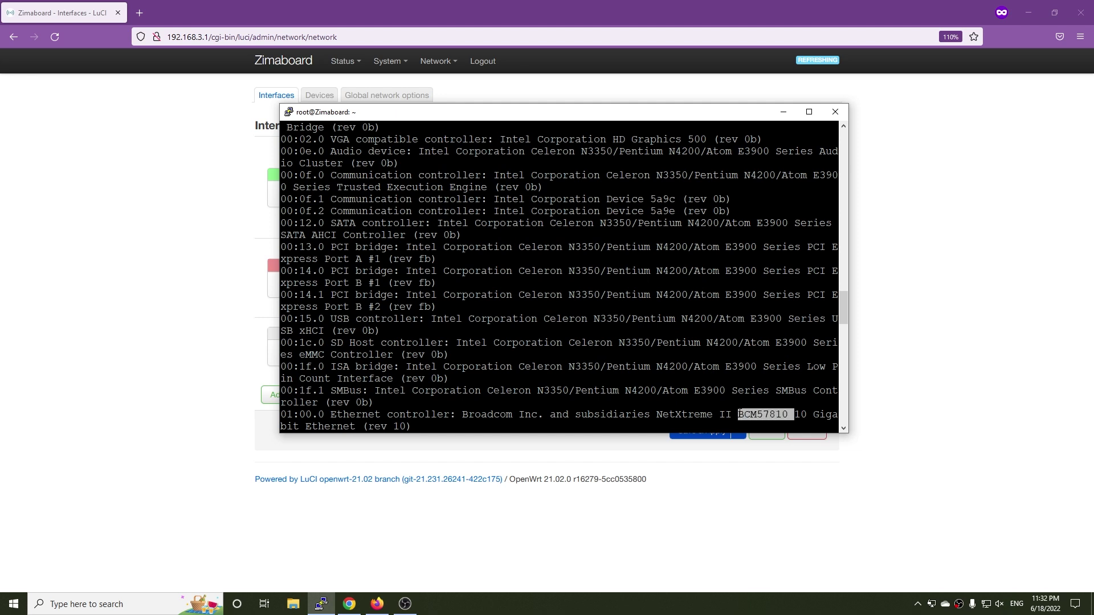
key("Return")
left_click(241, 338)
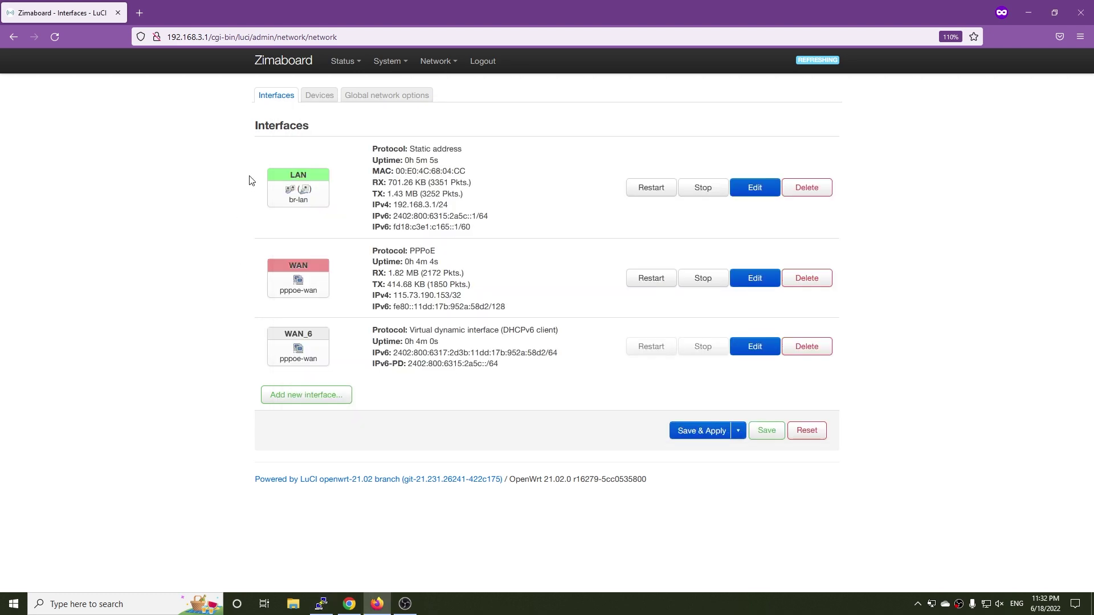
Google 'BCM57810 openwrt' in a new tab and open the kmod-bnx2x OpenWrt Wiki page.
key("ctrl+t")
type("google.com")
key("Return")
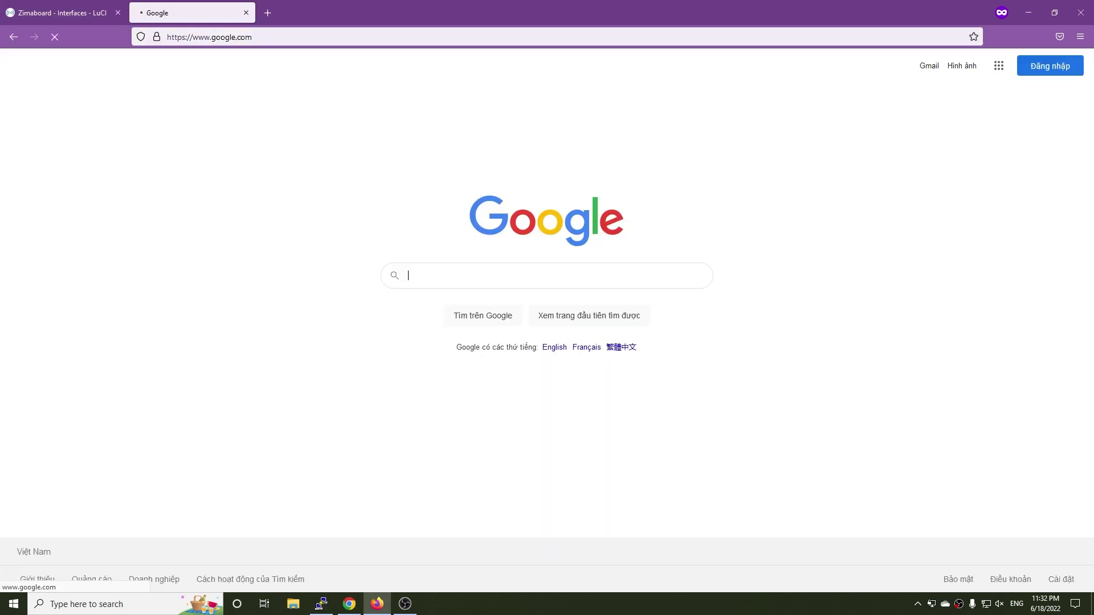
type("BCM57810")
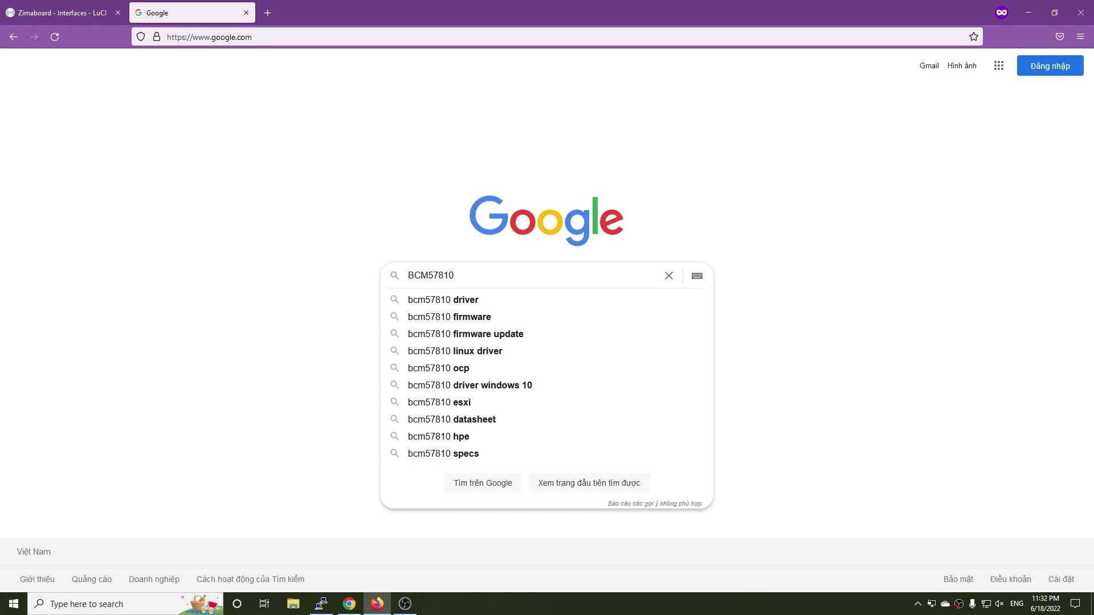
type("openwrt")
key("Return")
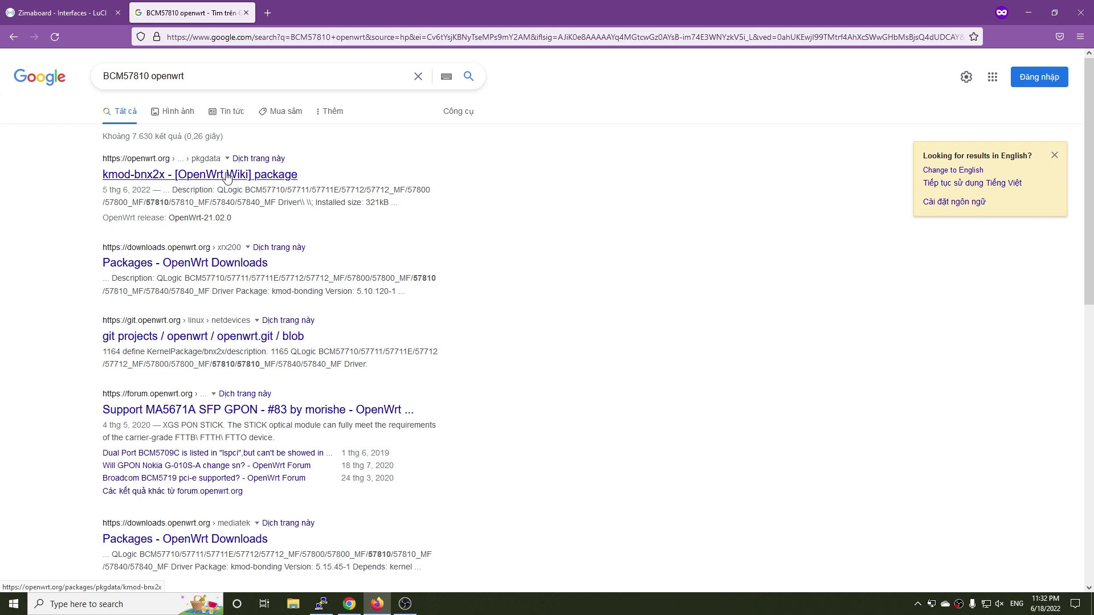
left_click(209, 180)
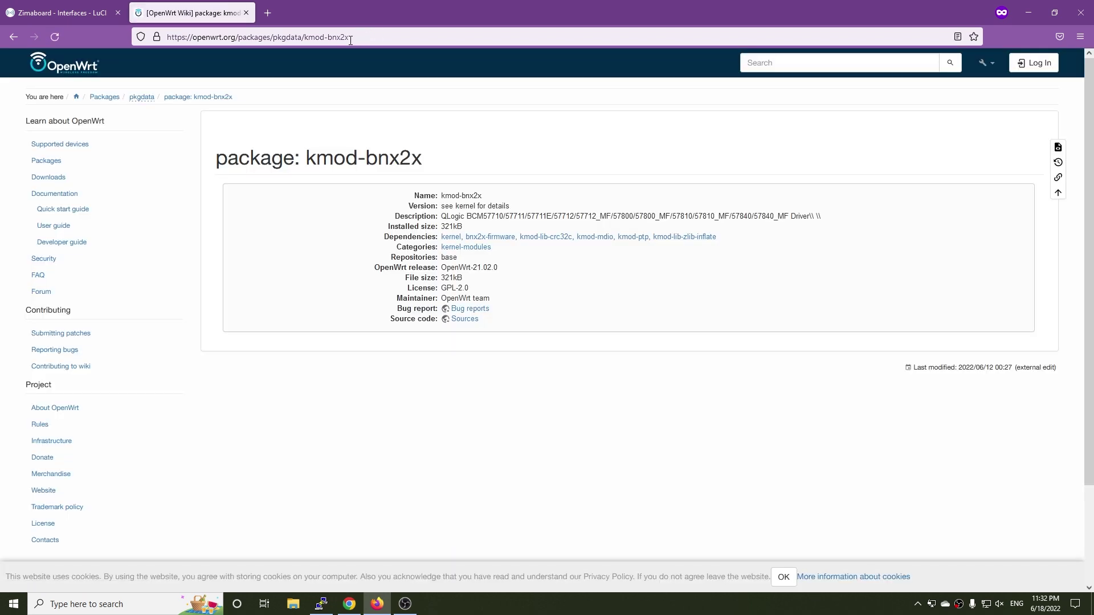
Copy the package name kmod-bnx2x from the page's address.
left_click_drag(350, 38, 305, 37)
right_click(313, 37)
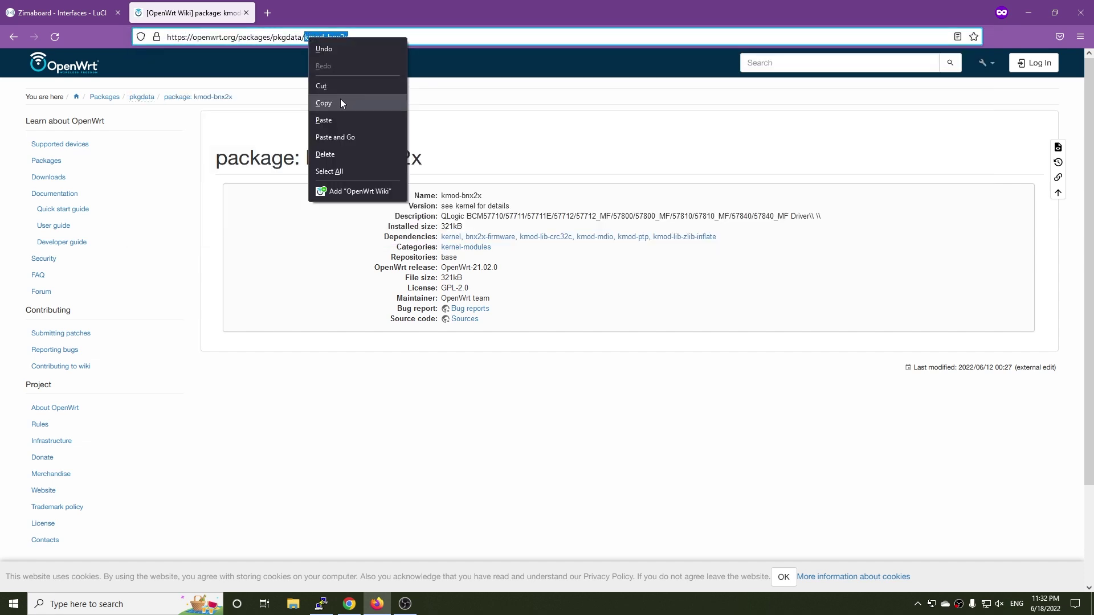
left_click(340, 98)
left_click(453, 139)
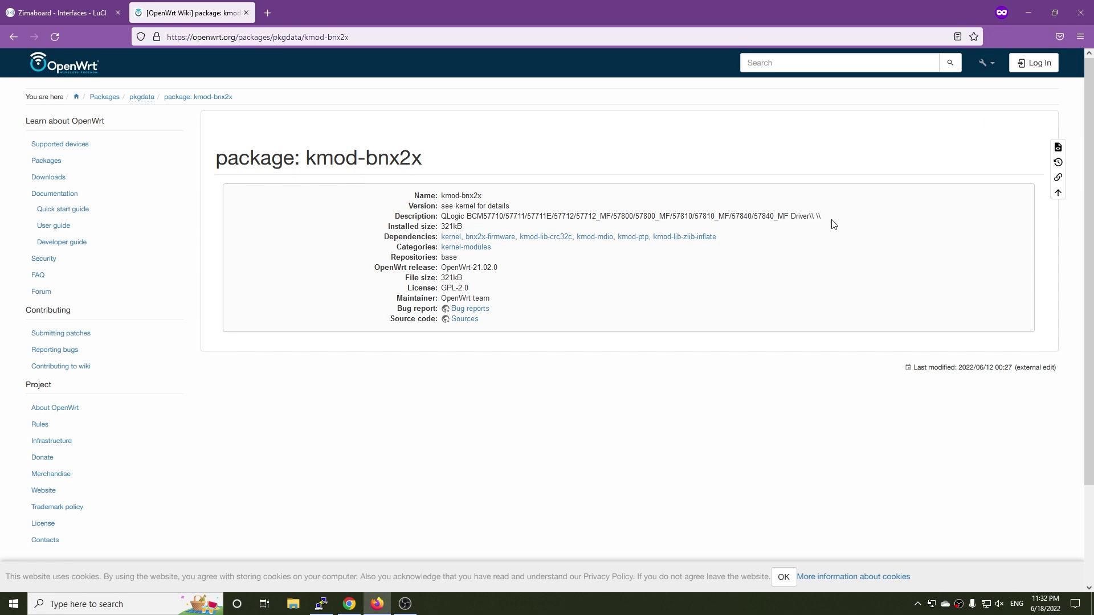
Go to System > Software in LuCI and focus the package Filter field.
left_click(76, 7)
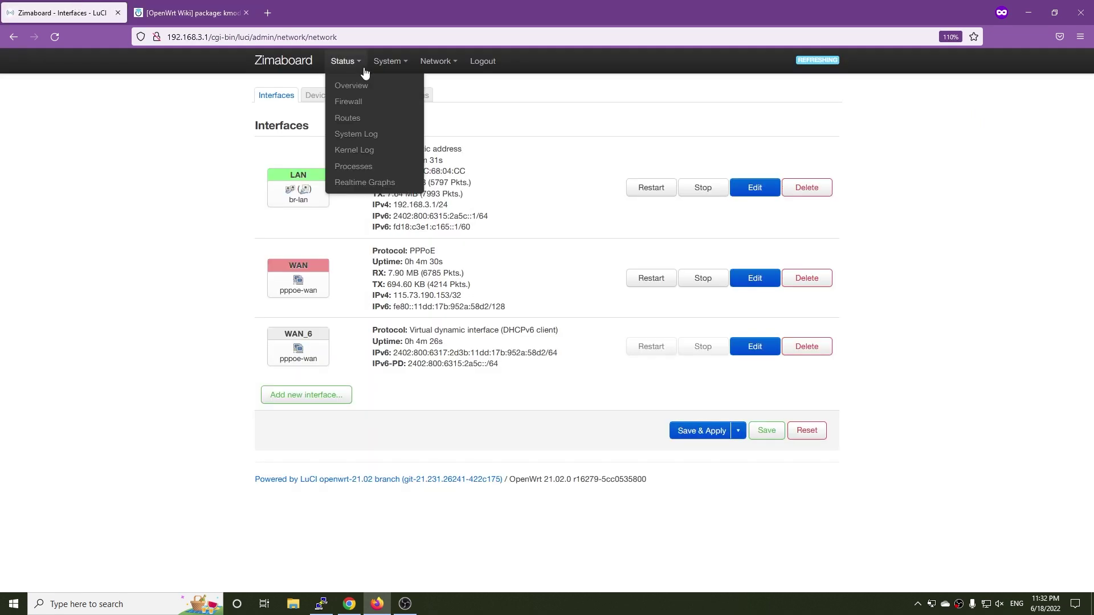
mouse_move(389, 61)
left_click(410, 117)
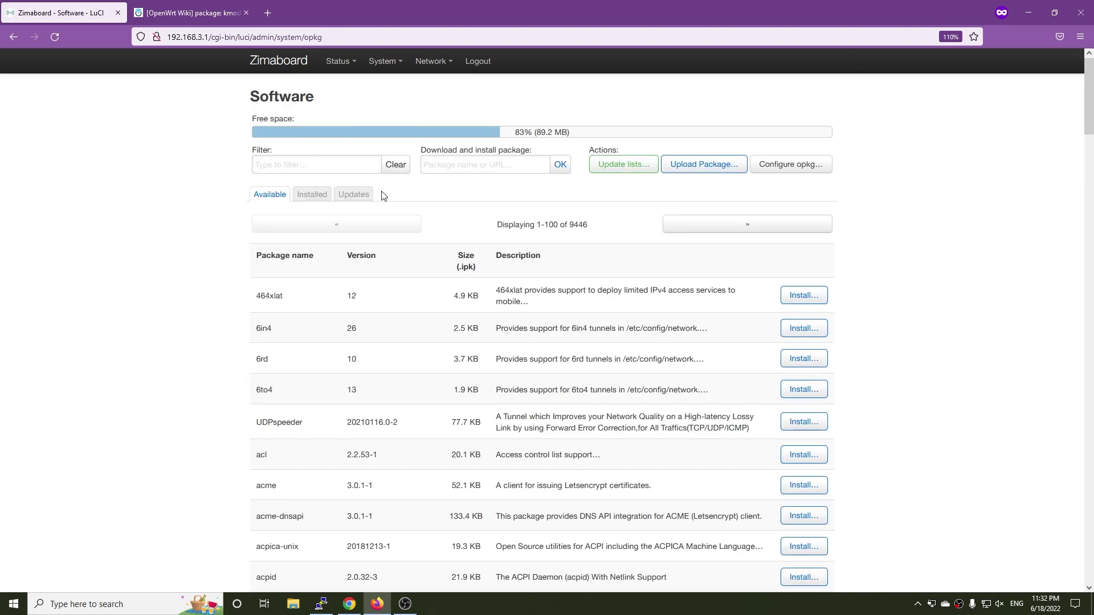
left_click(332, 161)
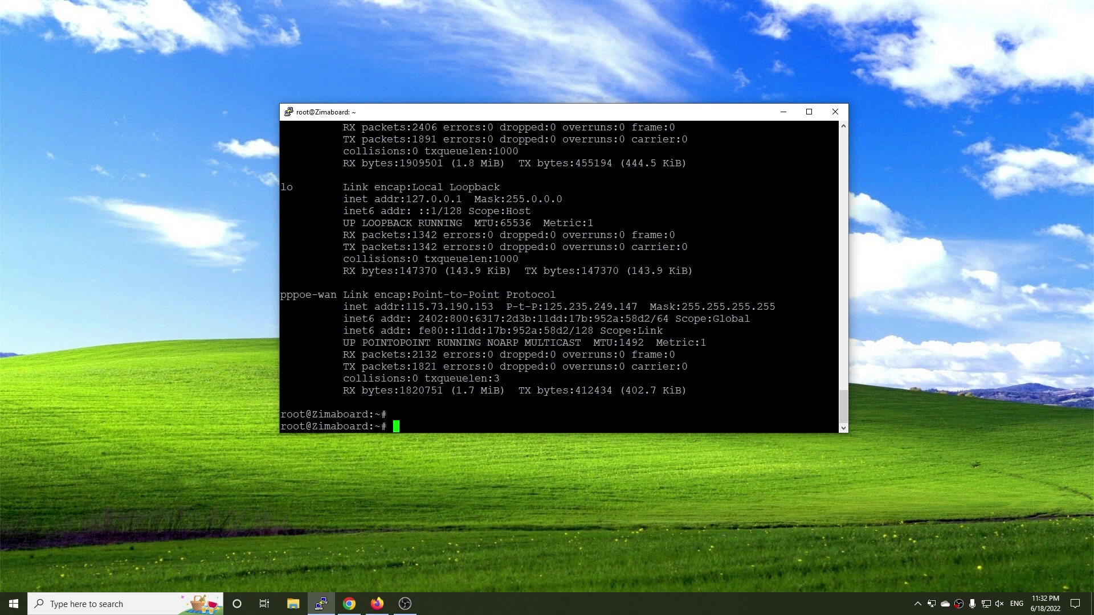
Run 'opkg install kmod-bnx2x', pulling in bnx2x-firmware and its dependencies.
type("opkg install kmod-")
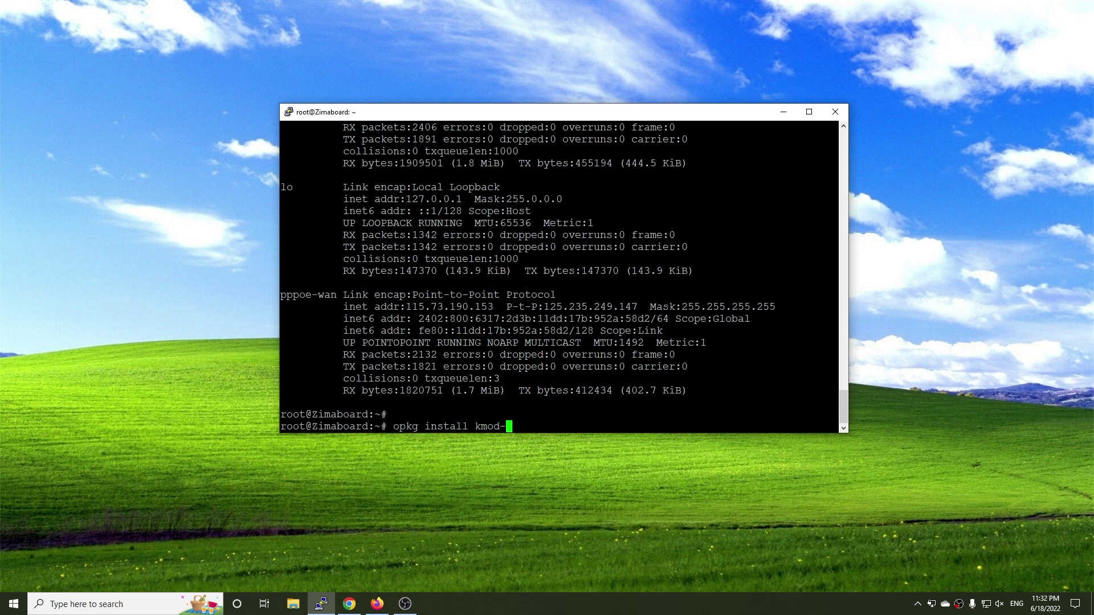
type("bnx2x")
key("Return")
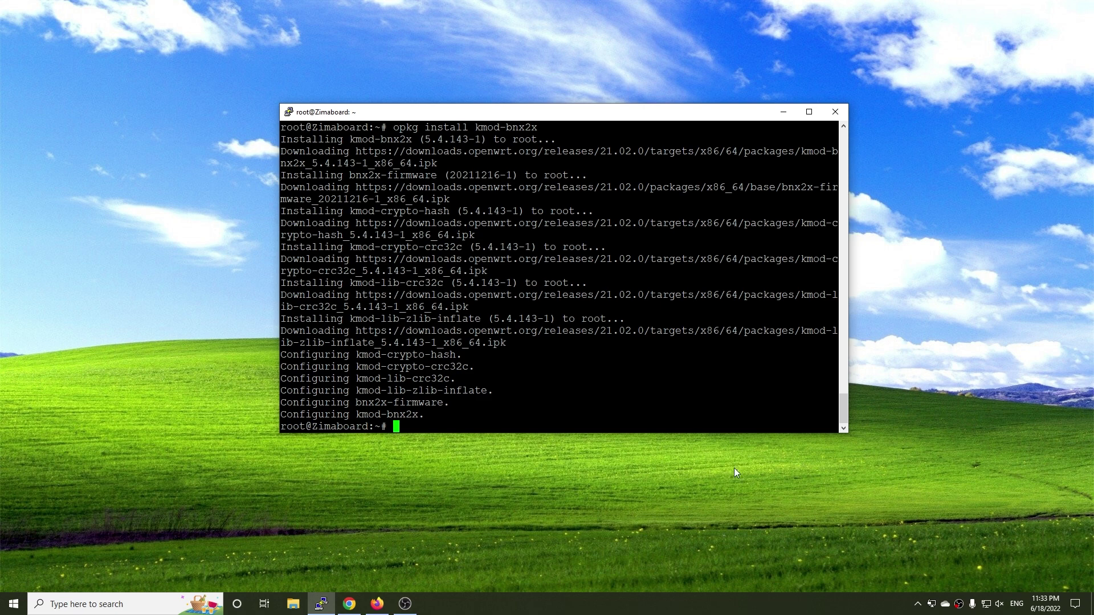
Check in Network Connections that the Ethernet 3 Mellanox adapter still shows cable unplugged.
right_click(989, 608)
left_click(984, 587)
left_click(308, 420)
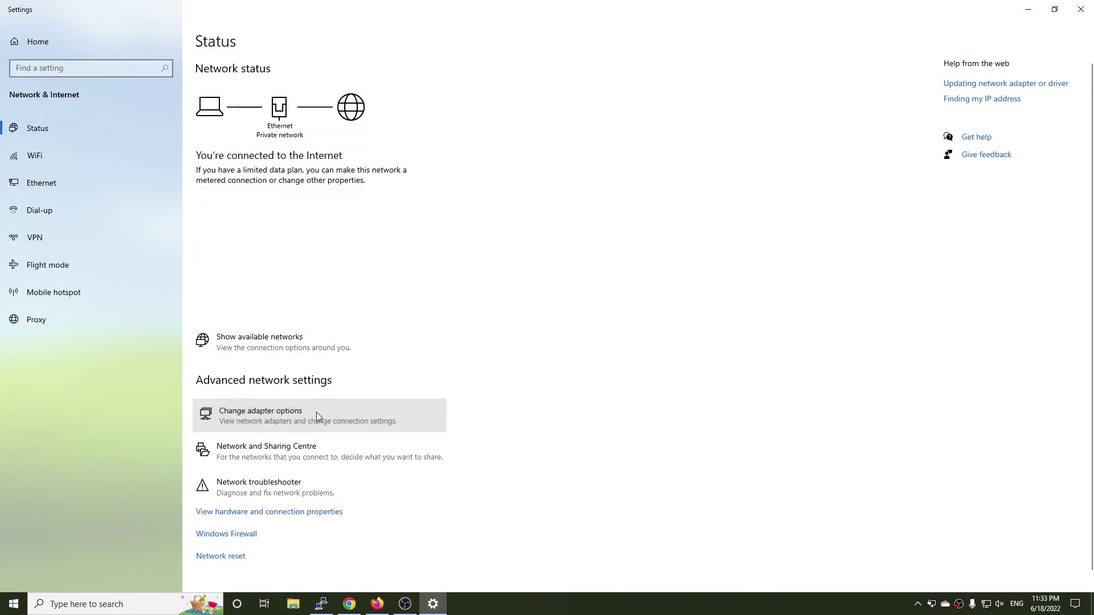
left_click(1034, 7)
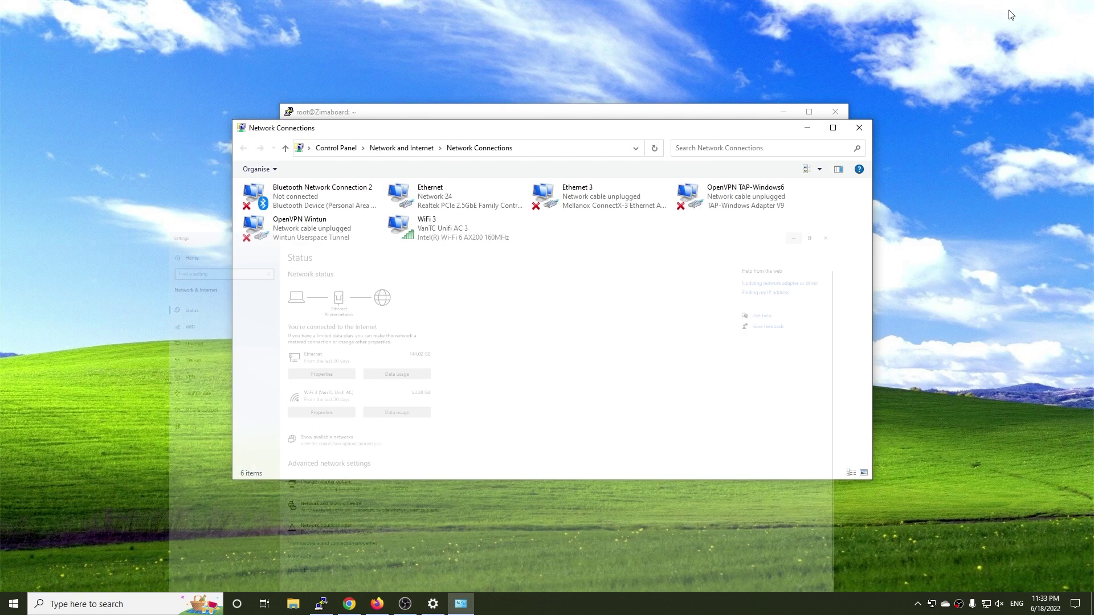
left_click(629, 202)
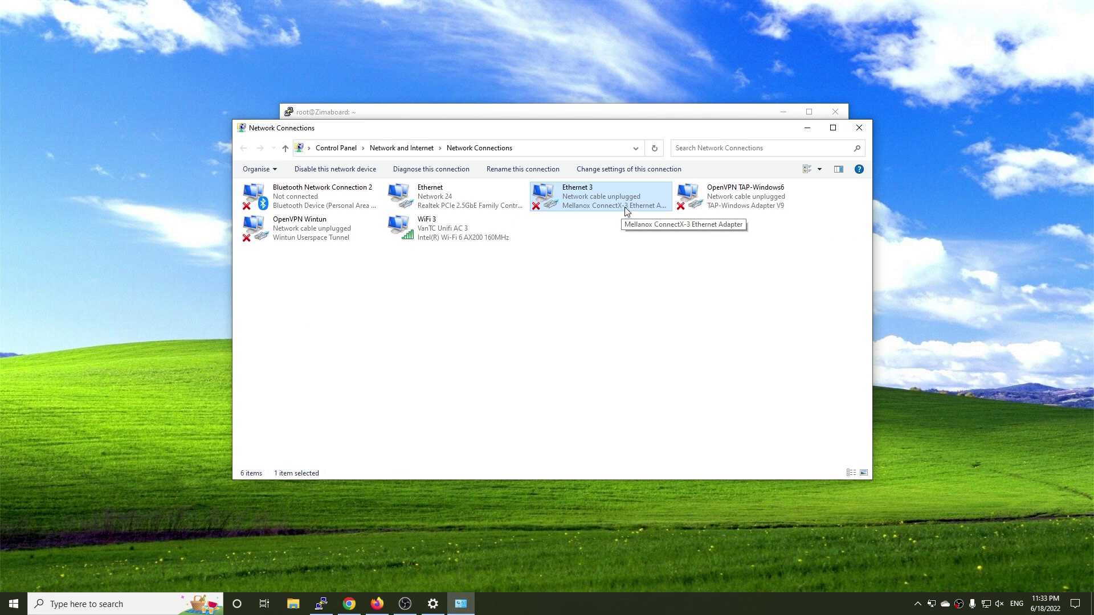
left_click(813, 128)
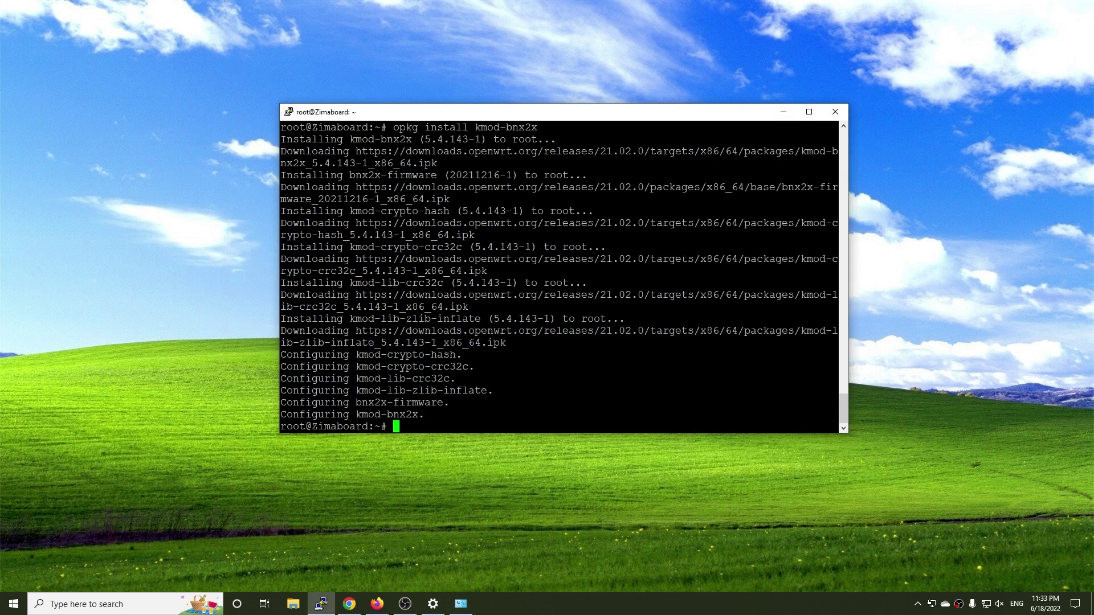
Grep dmesg for bnx2x, then confirm with ip link that eth2 and eth3 exist but are down.
type("dmesg | grep bnx2x")
key("Return")
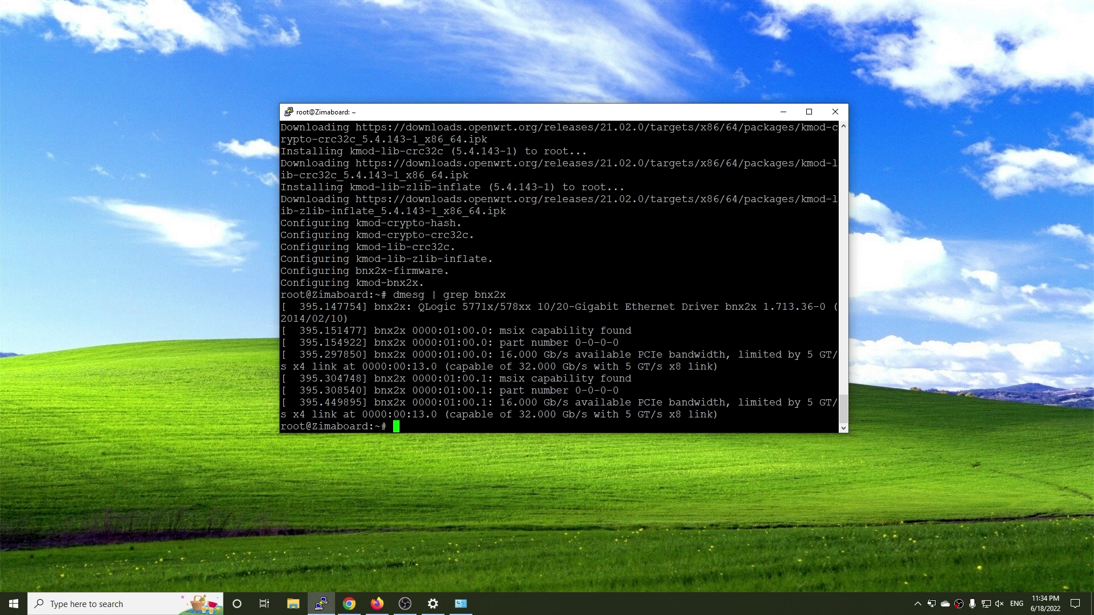
type("ip link")
key("Return")
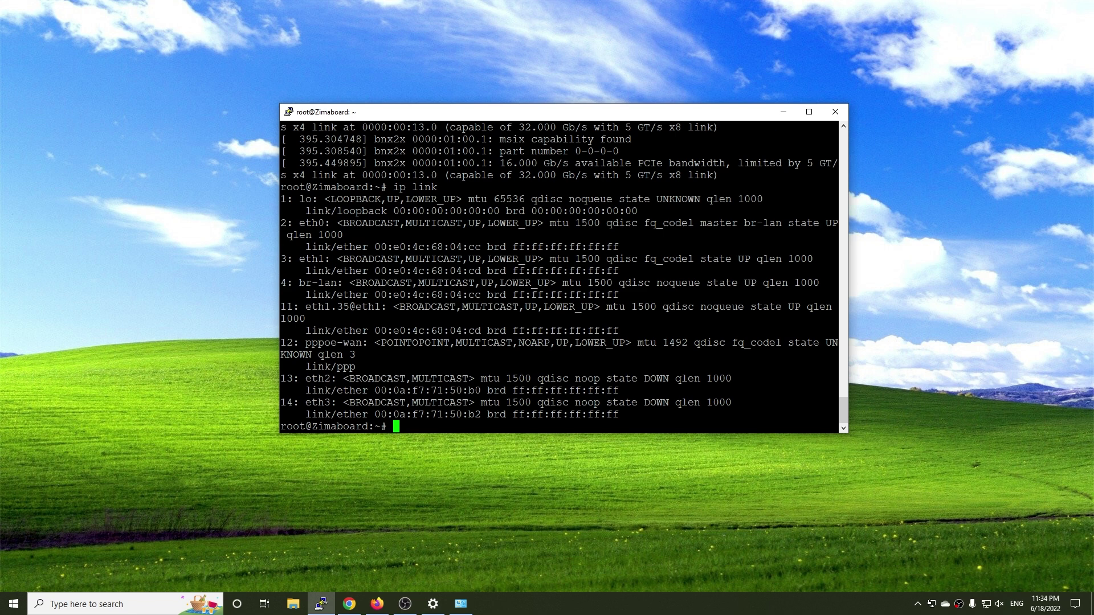
left_click_drag(336, 378, 308, 403)
left_click(333, 404)
Add eth2 and eth3 to the br-lan bridge ports beside eth0 and save the device settings.
left_click(377, 607)
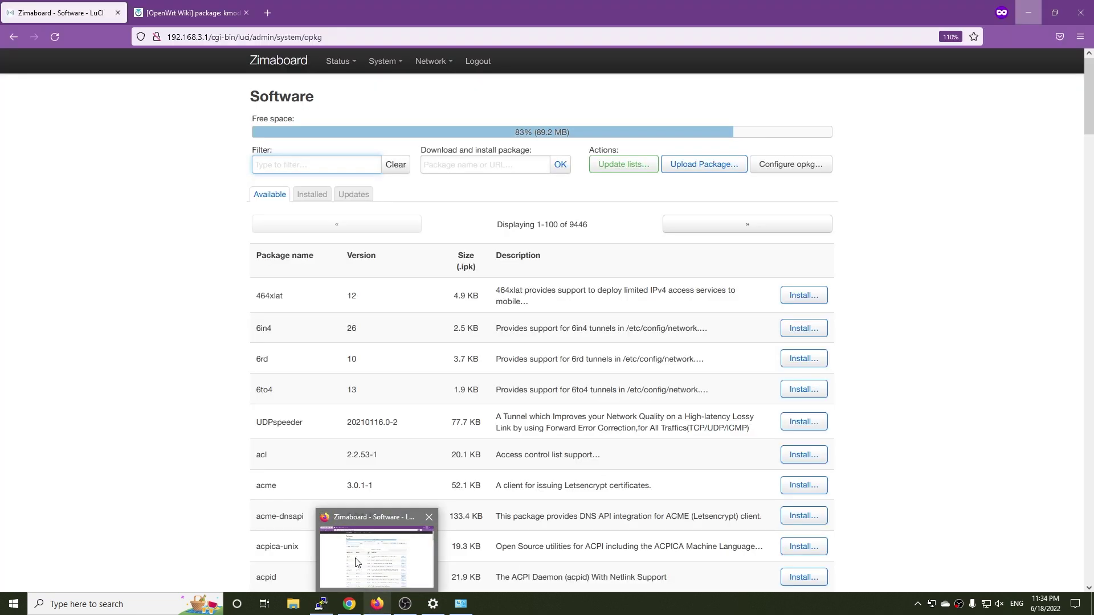
mouse_move(429, 66)
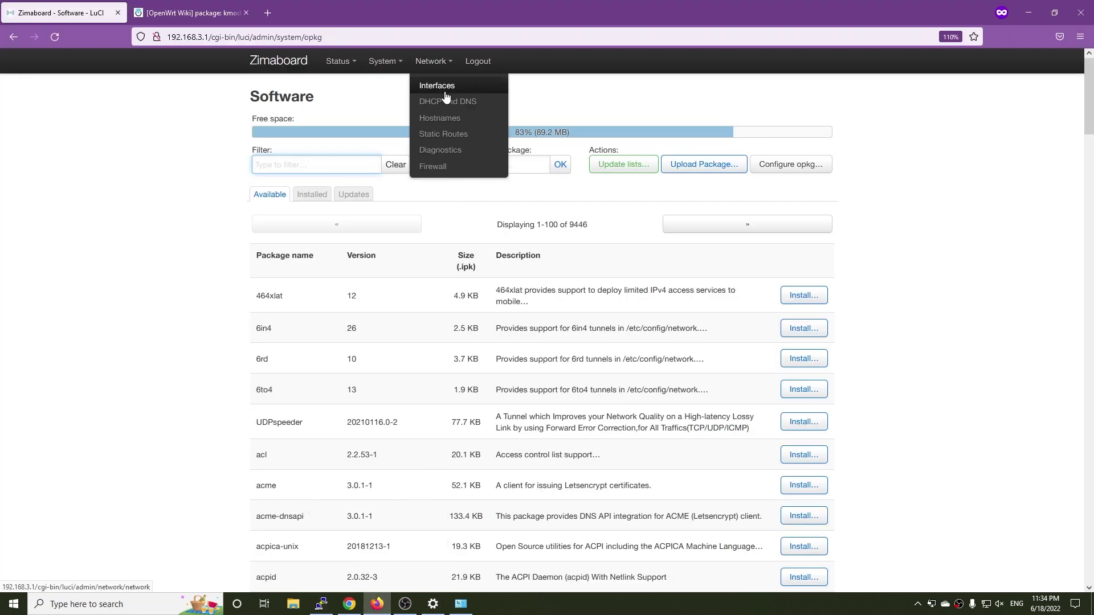
left_click(443, 85)
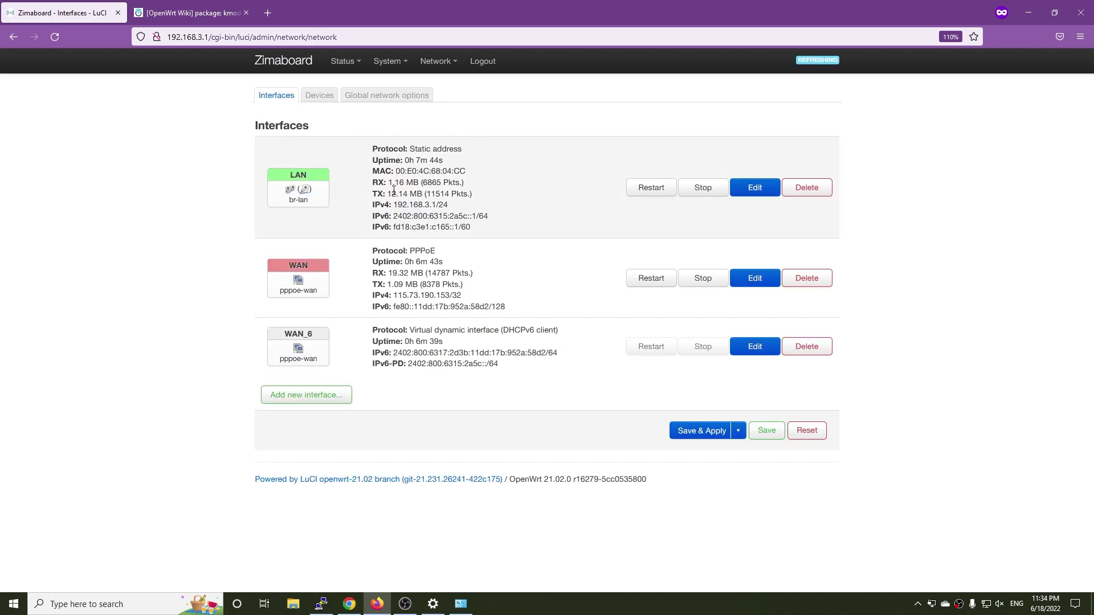
left_click(314, 98)
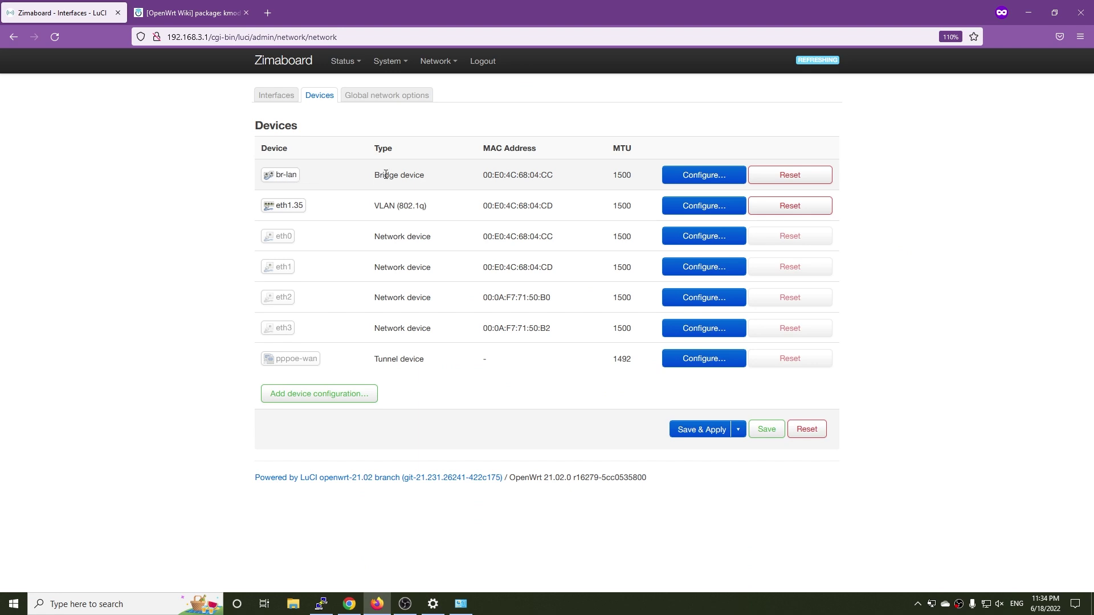
left_click(700, 181)
left_click(495, 216)
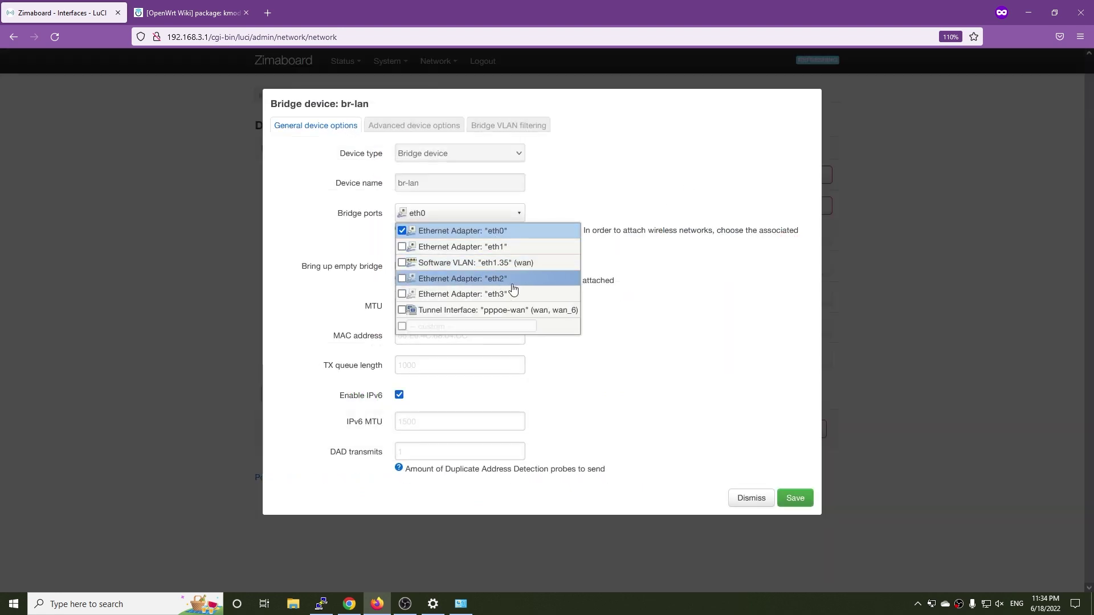
left_click(402, 279)
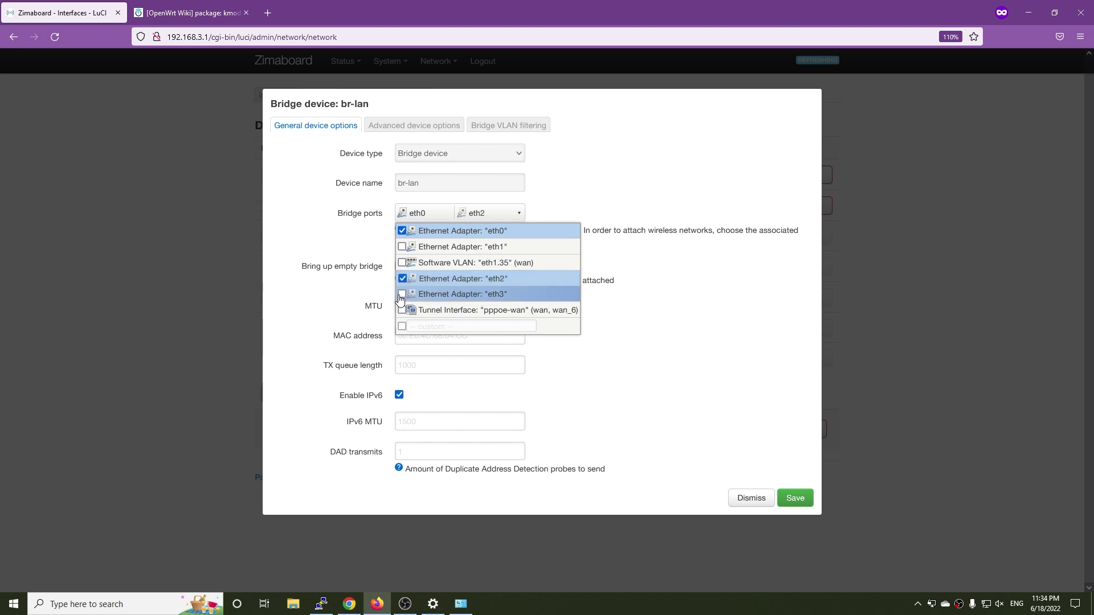
left_click(402, 295)
left_click(687, 346)
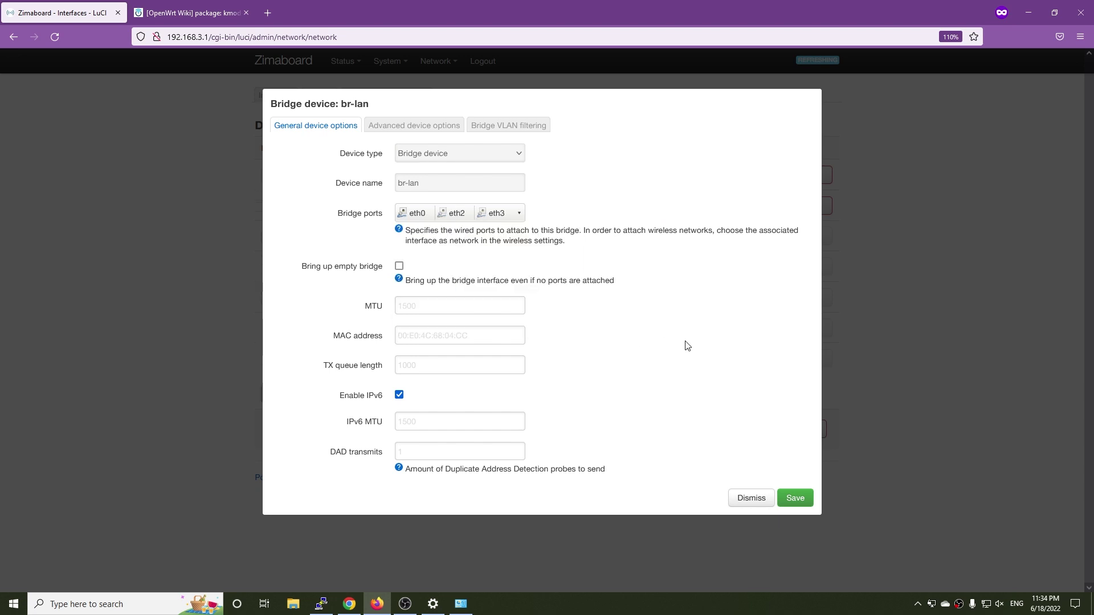
left_click(794, 498)
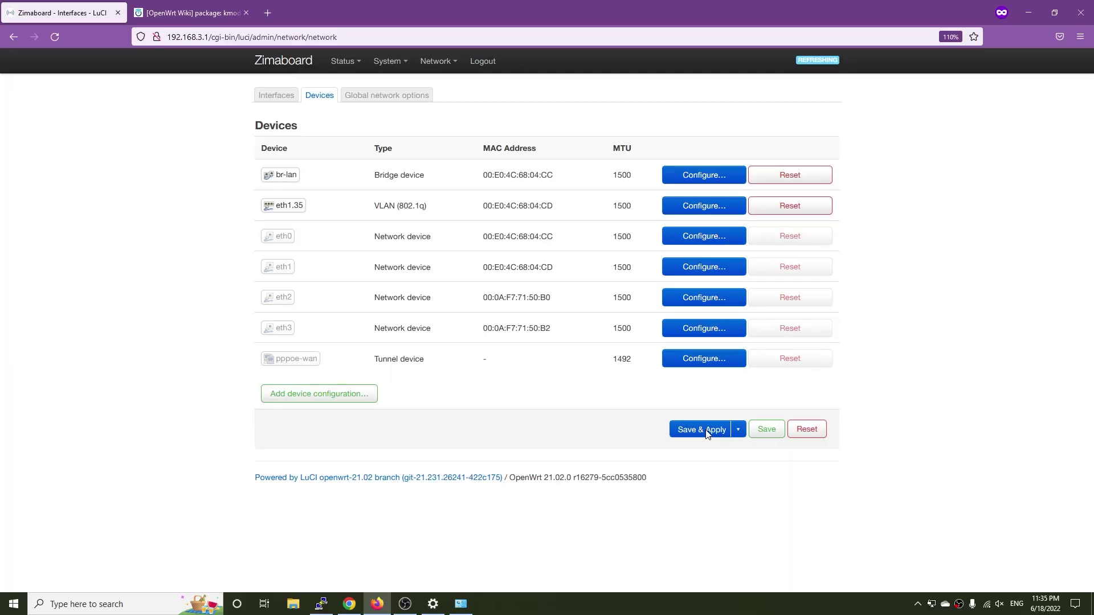
Check the PC's Ethernet 3 connection status, linked at 10.0 Gbps.
left_click(1020, 8)
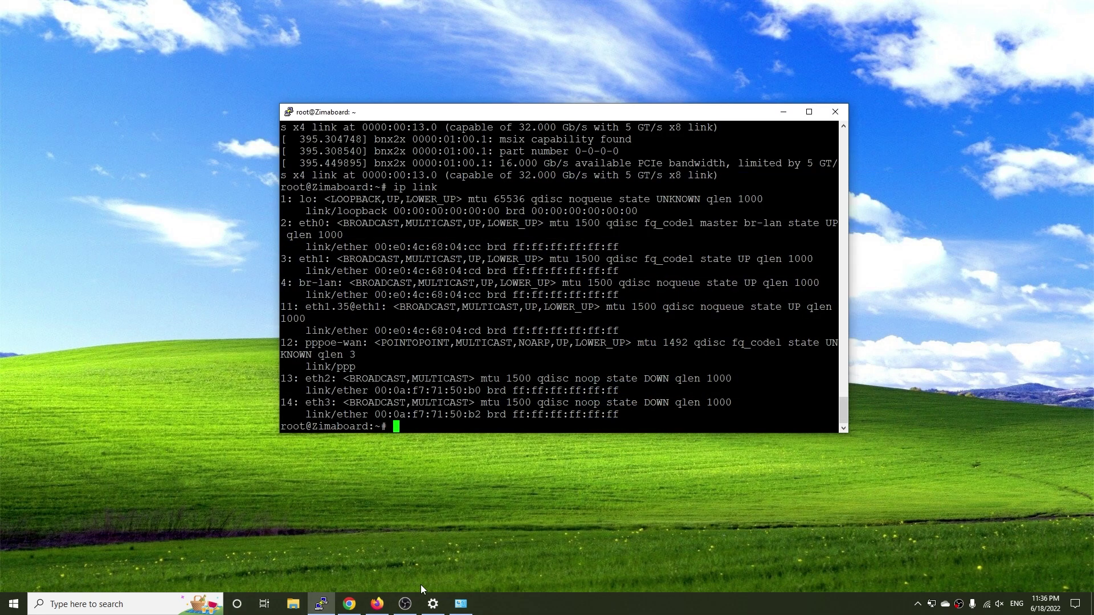
left_click(461, 604)
double_click(592, 191)
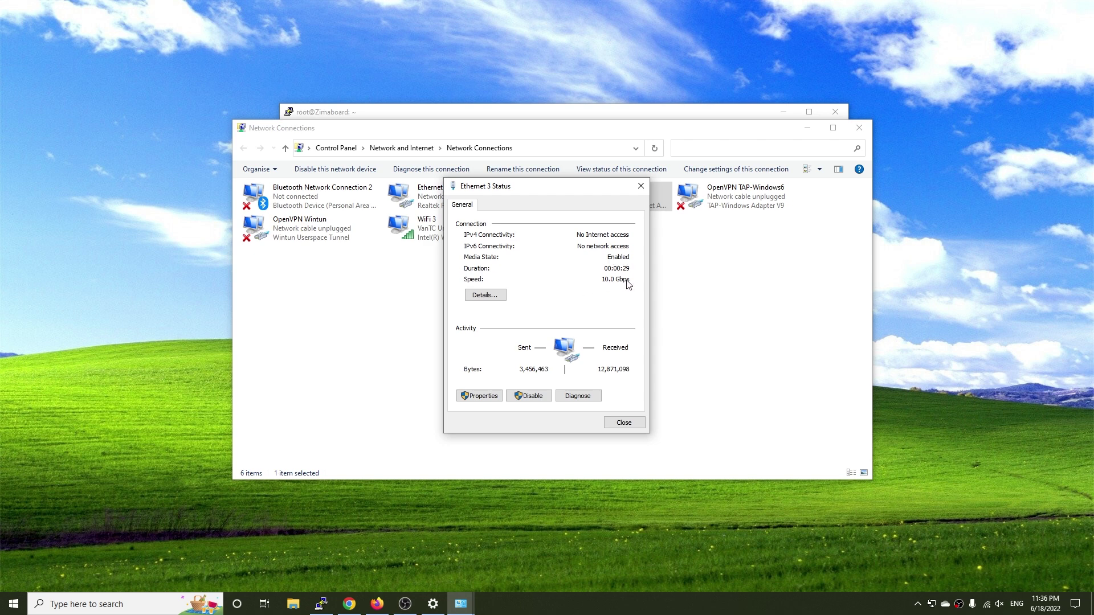
left_click(641, 185)
Rerun ip link on the router and highlight eth2, now up as a br-lan member.
left_click(807, 128)
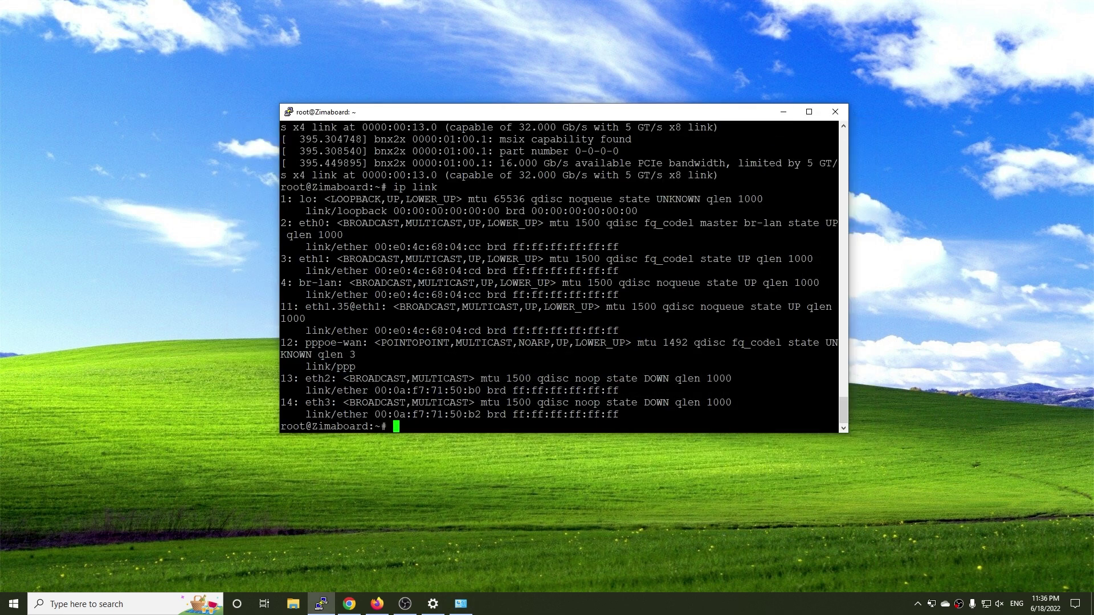
key("Up")
key("Return")
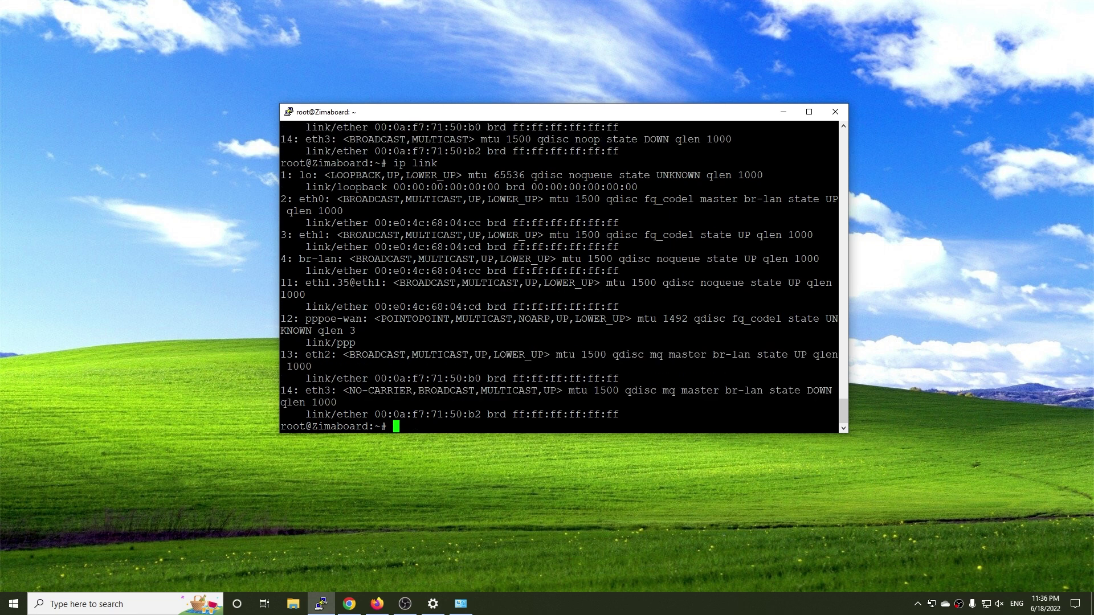
left_click_drag(306, 354, 331, 354)
left_click_drag(707, 354, 805, 356)
left_click(797, 357)
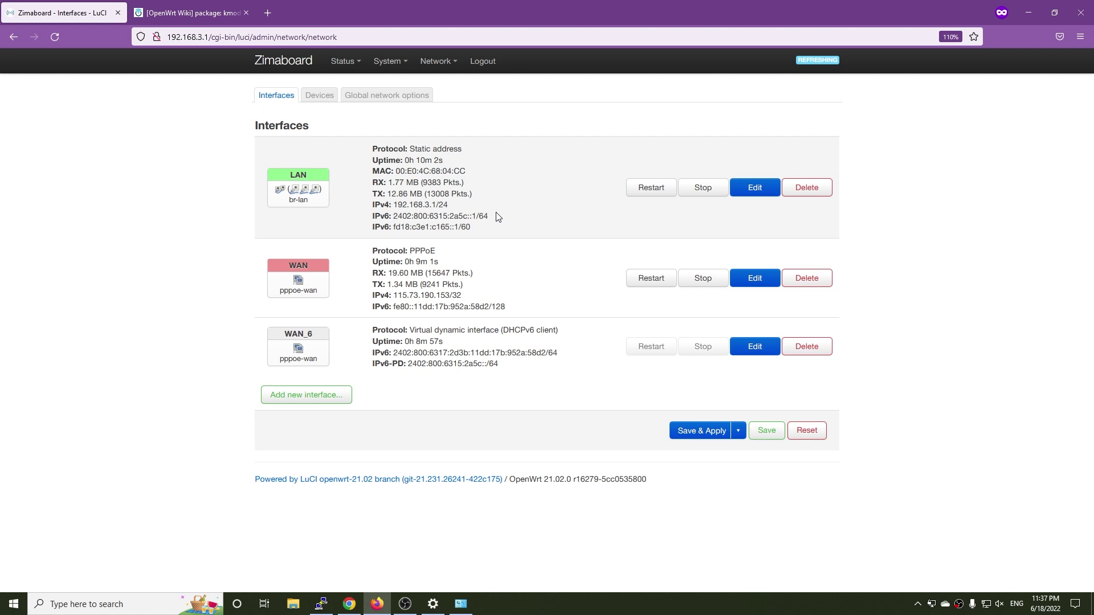
Disable the onboard 2.5GbE Ethernet connection, then return to the aborted PuTTY session.
key("alt+Tab")
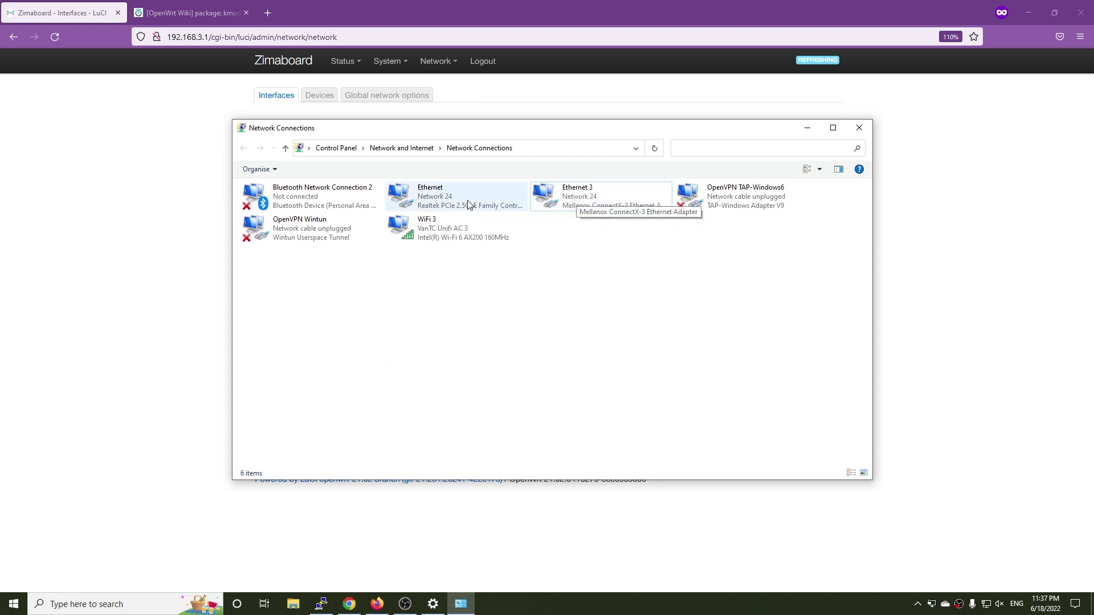
left_click(448, 202)
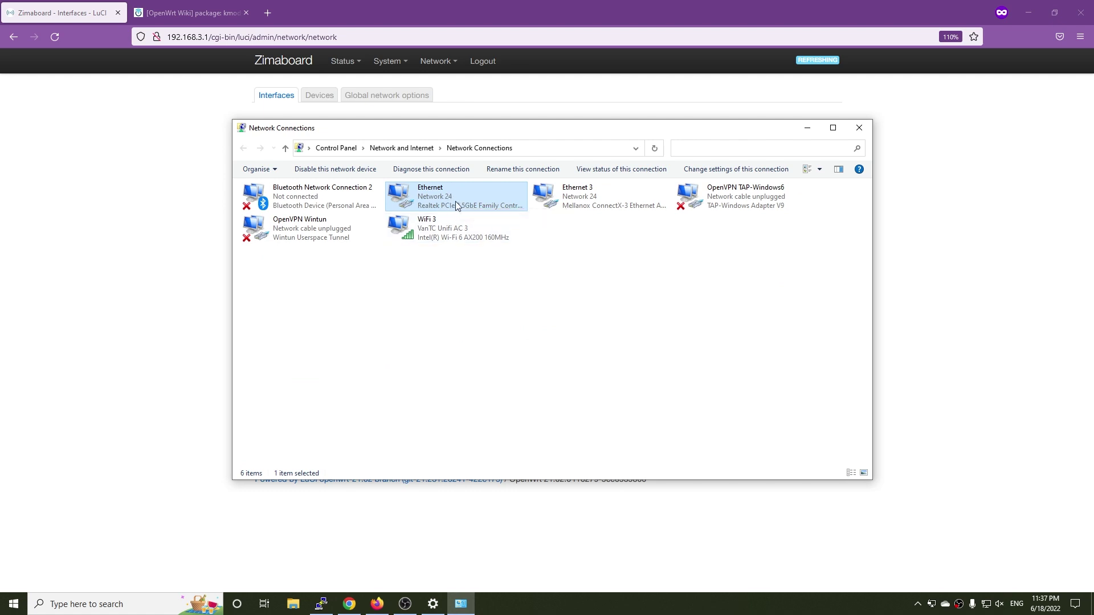
right_click(456, 201)
left_click(476, 210)
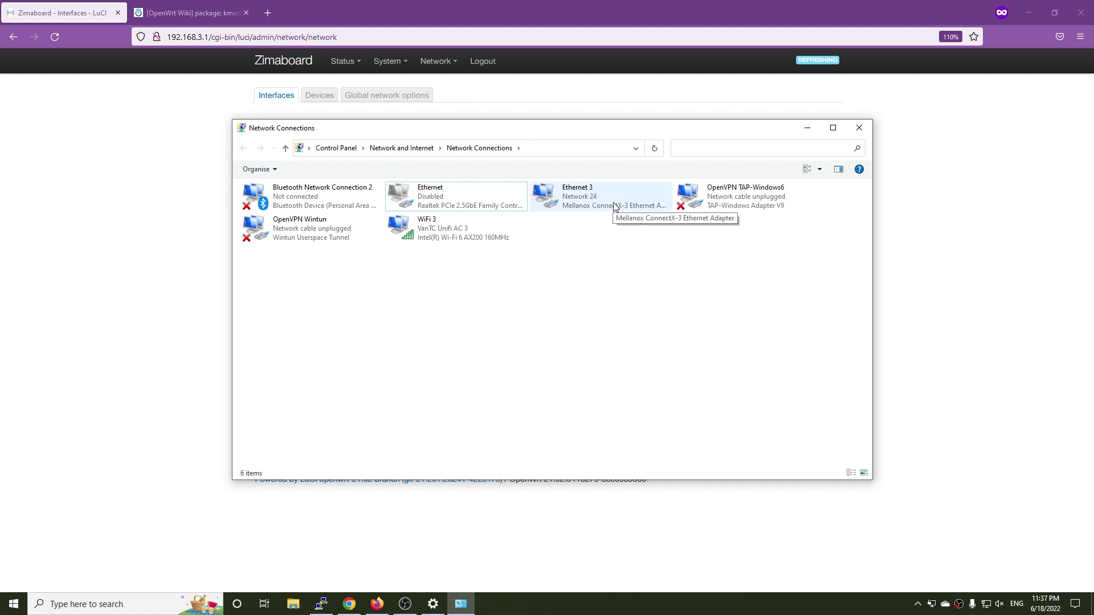
left_click(981, 268)
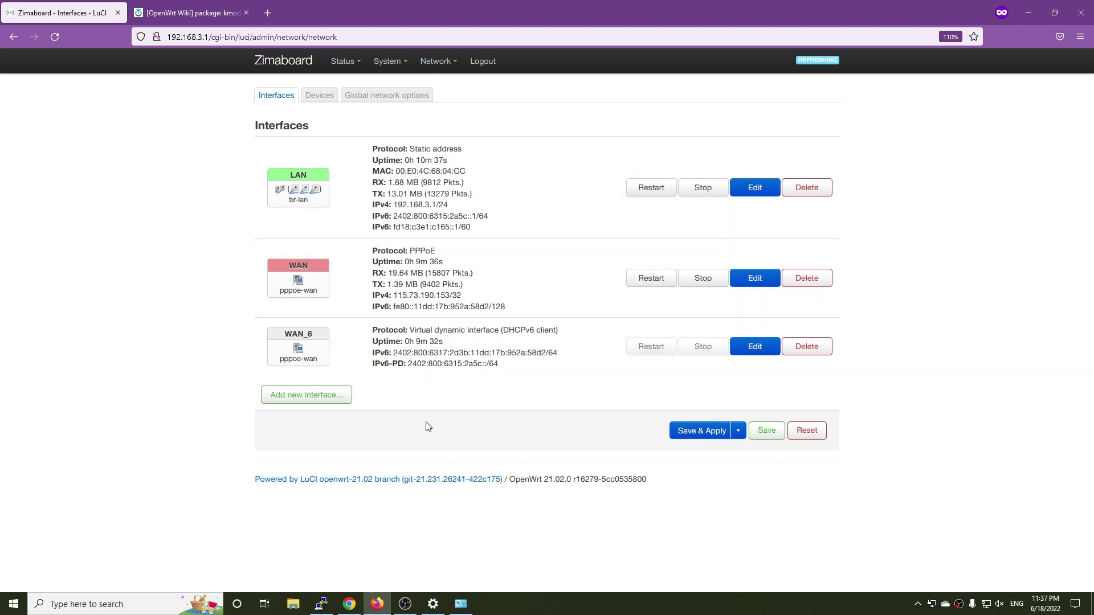
left_click(1025, 13)
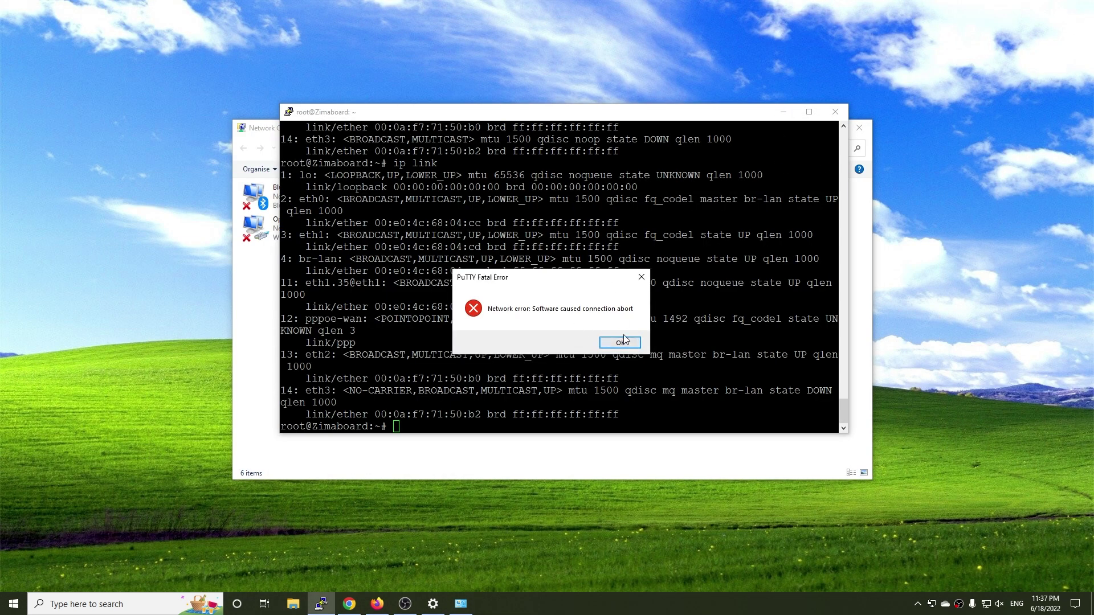
Dismiss the connection-abort error and restart the PuTTY session, logging in as root.
left_click(619, 343)
right_click(395, 111)
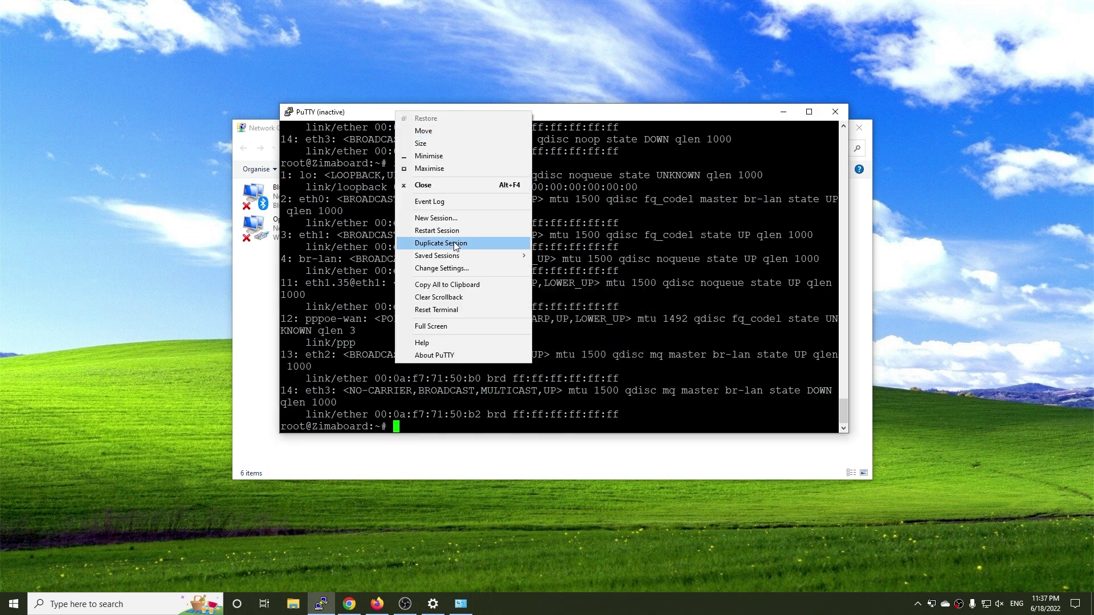
left_click(456, 230)
type("root")
key("Return")
key("Return")
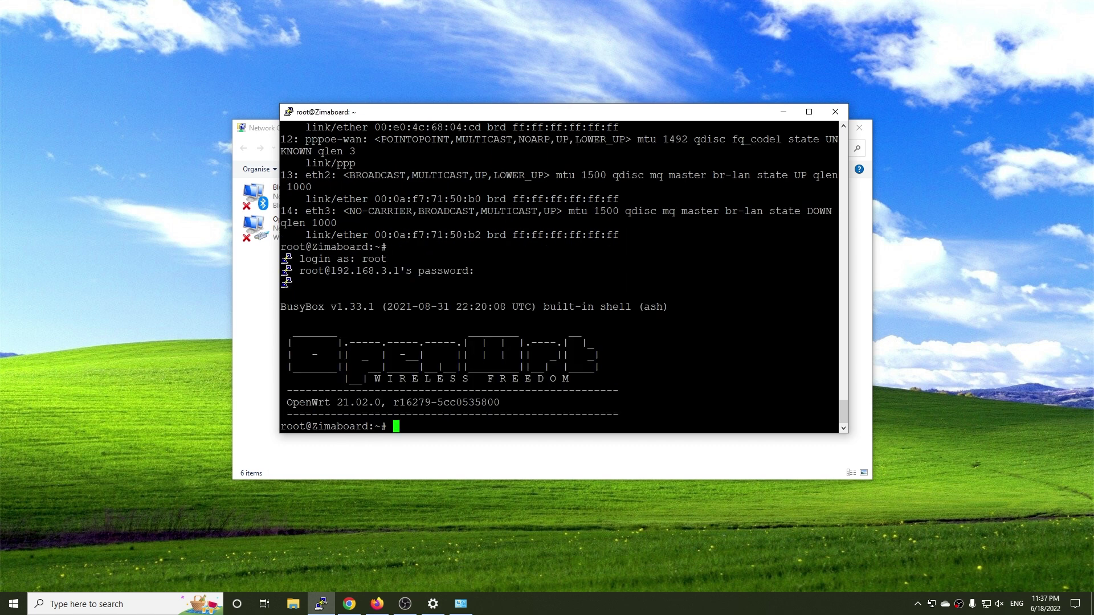
Install iperf3 on the router with opkg install iperf3.
type("opkg install iperf3")
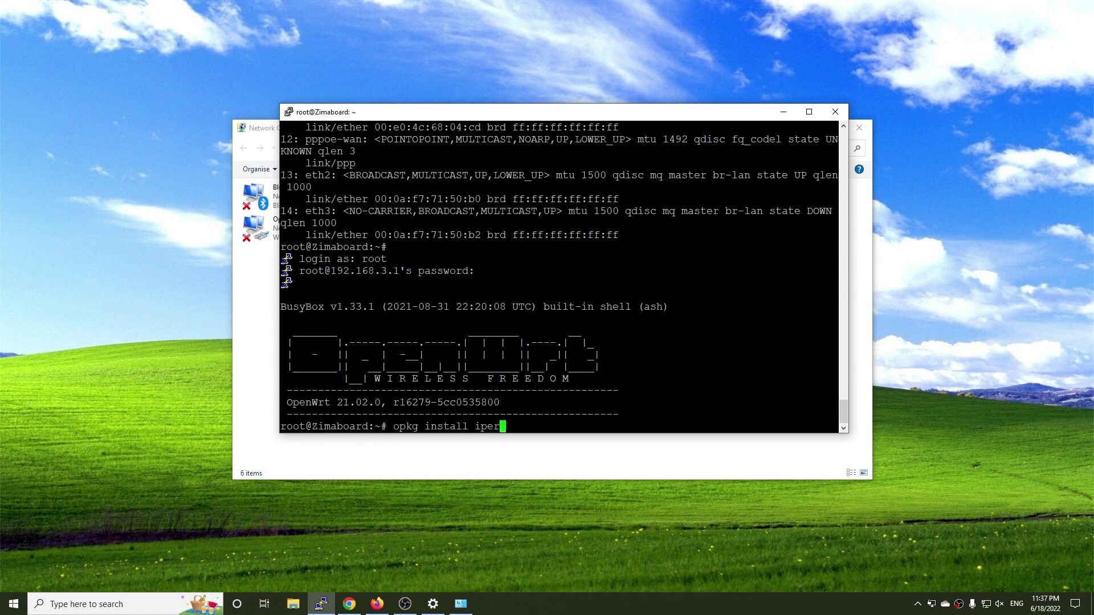
key("Return")
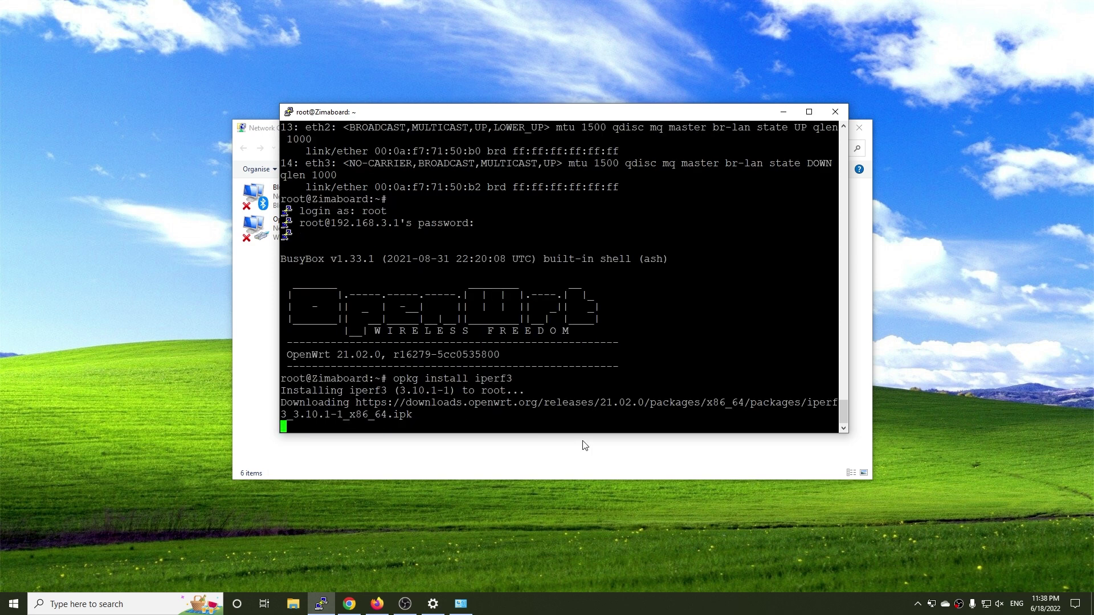
left_click(581, 444)
left_click(508, 113)
left_click_drag(508, 112, 290, 79)
Start iperf3 -s on the router, then run iperf3 -c 192.168.3.1 -t40 from C:\iperf-3.1.3-win64.
type("iperf3 -s")
key("Return")
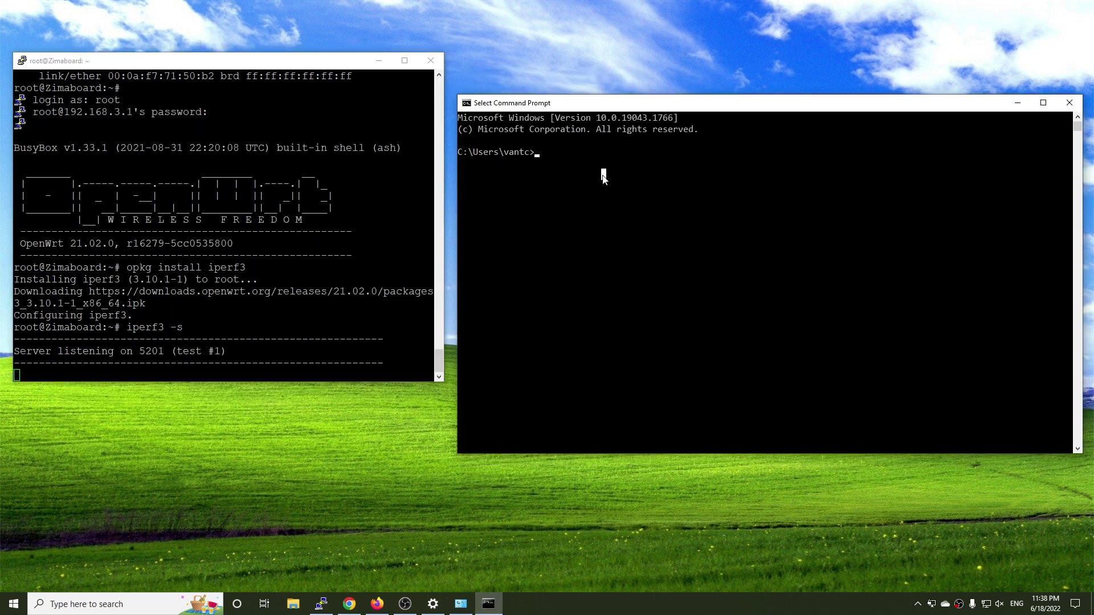
type("cd C:")
key("Return")
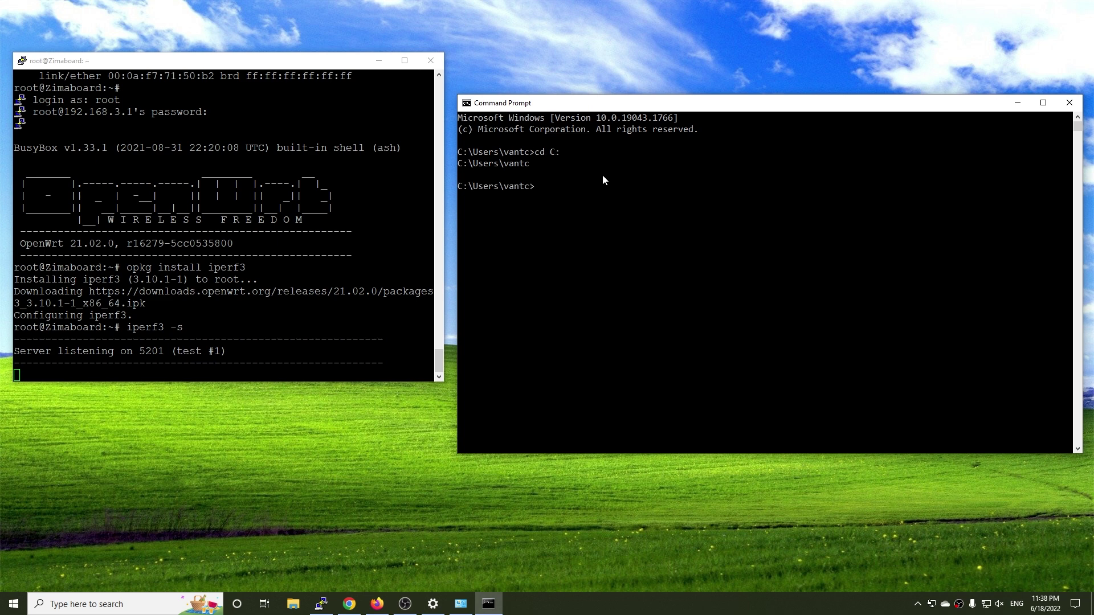
type("cd C:\\ip")
key("Tab")
key("Return")
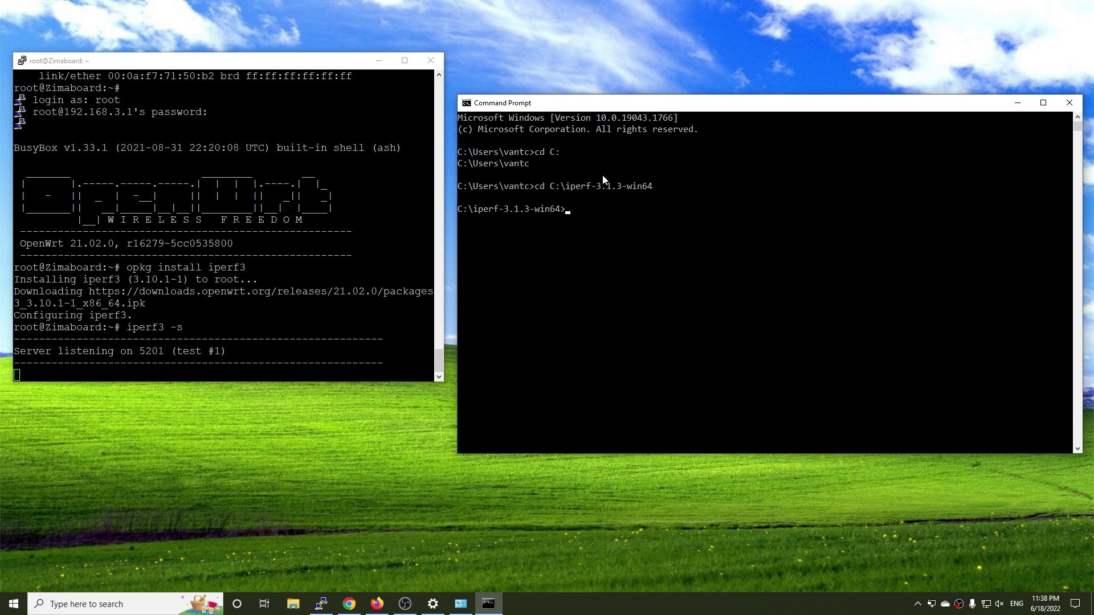
type("iperf3 -c 192.168.3.1 -t40")
key("Return")
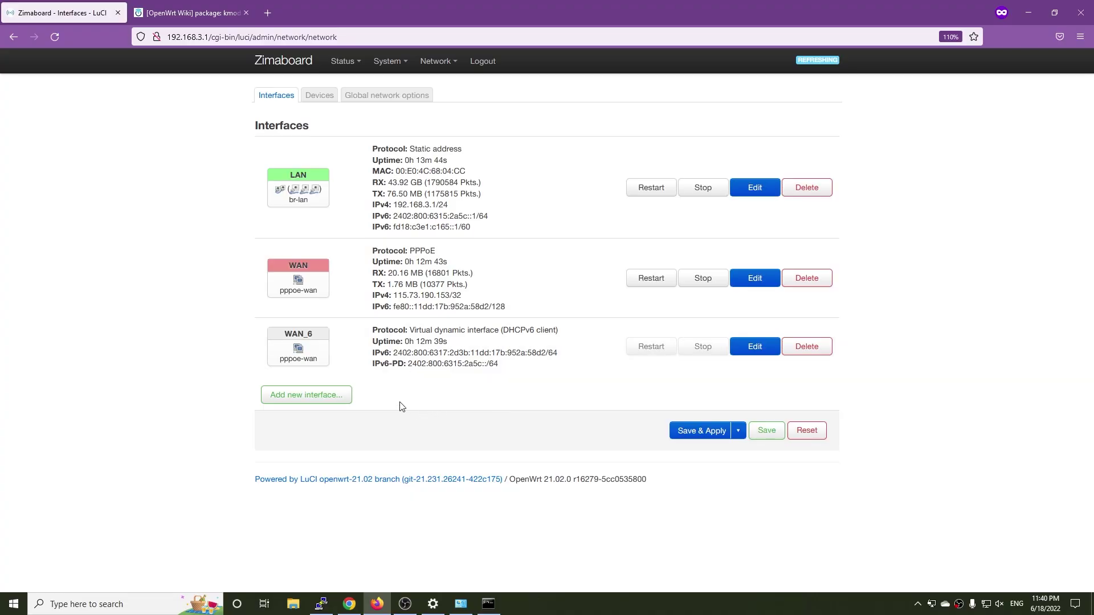
Remove eth3 from the br-lan bridge ports and save the bridge settings.
left_click(323, 97)
left_click(712, 176)
left_click(515, 214)
left_click(445, 295)
left_click(538, 244)
left_click(795, 499)
Create a new interface 'wanb' on device eth3 and assign it to the wan firewall zone.
left_click(290, 95)
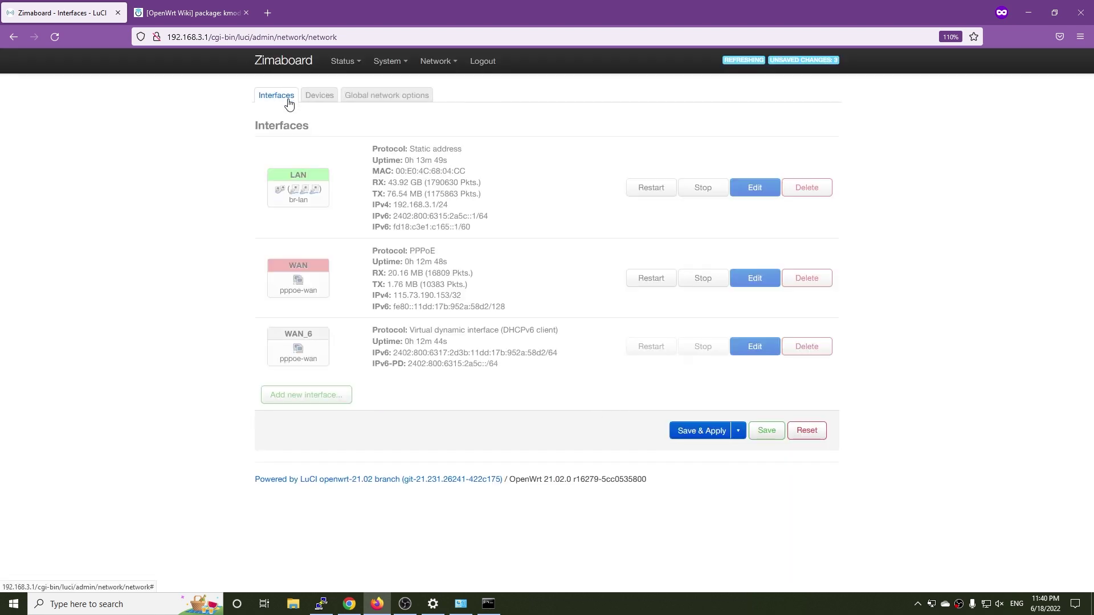
left_click(302, 396)
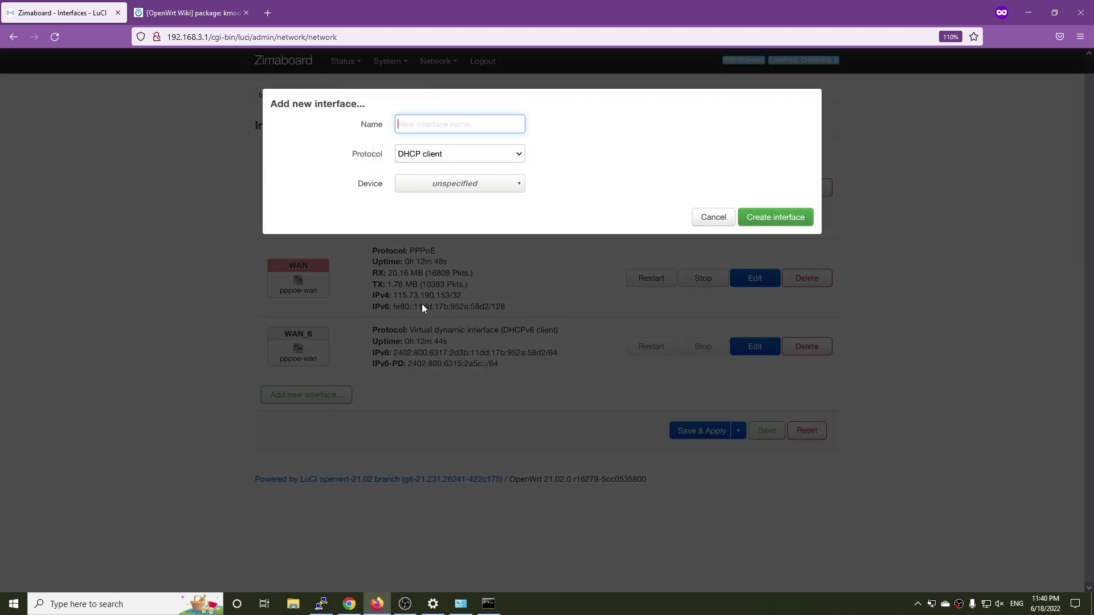
type("wanb")
key("Tab")
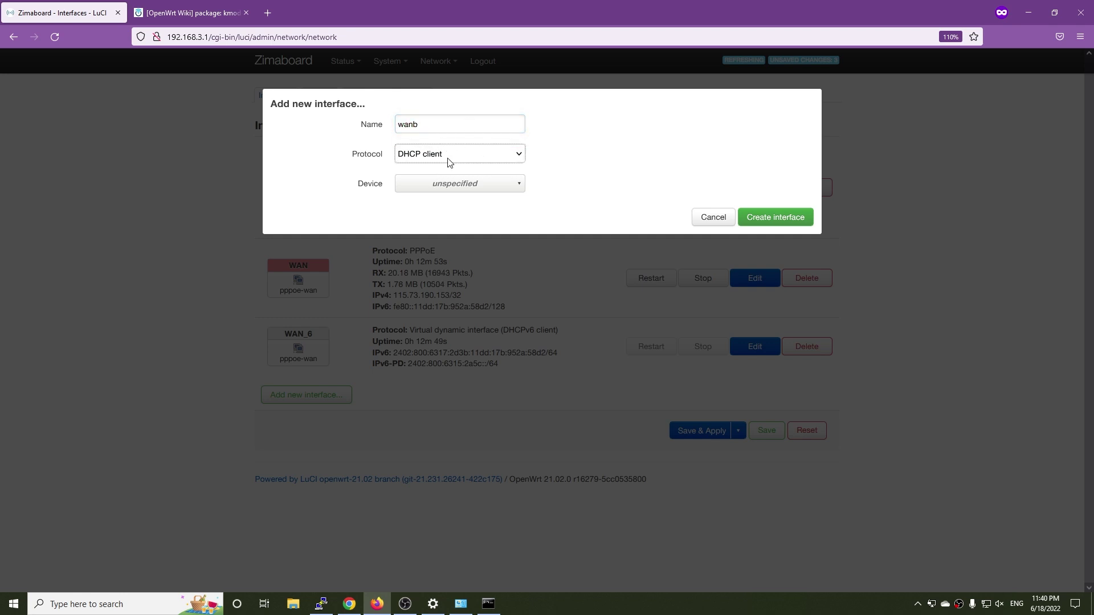
left_click(495, 186)
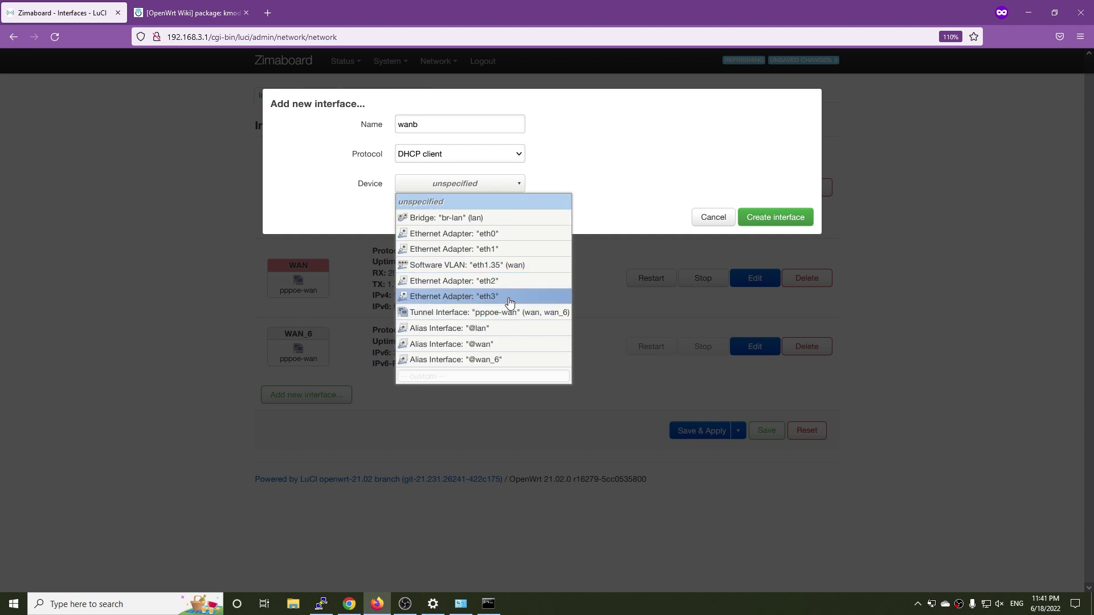
left_click(510, 296)
left_click(742, 217)
left_click(454, 126)
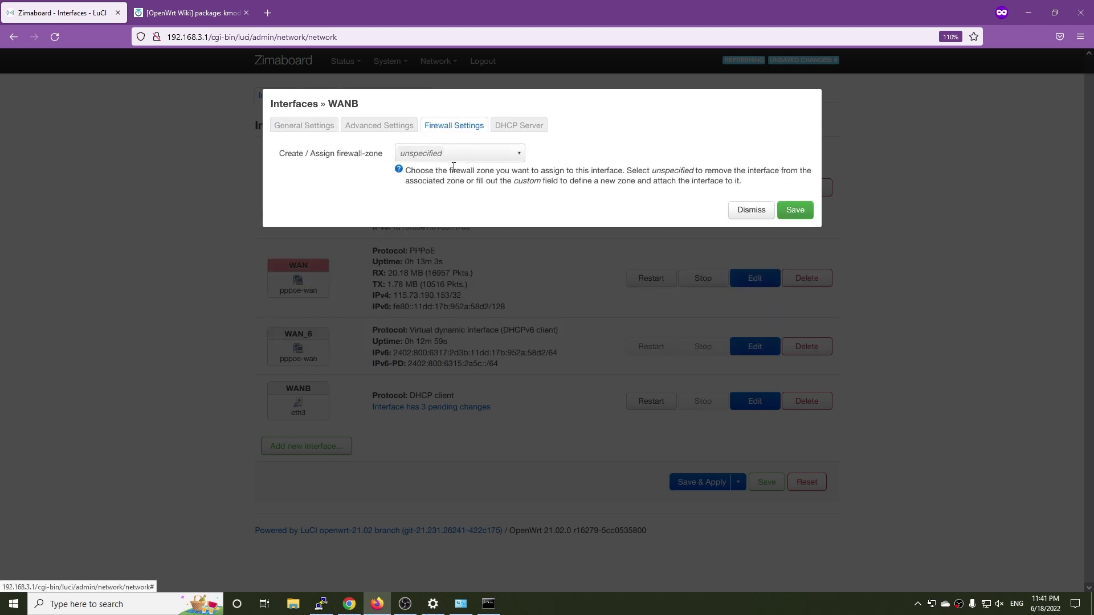
left_click(462, 159)
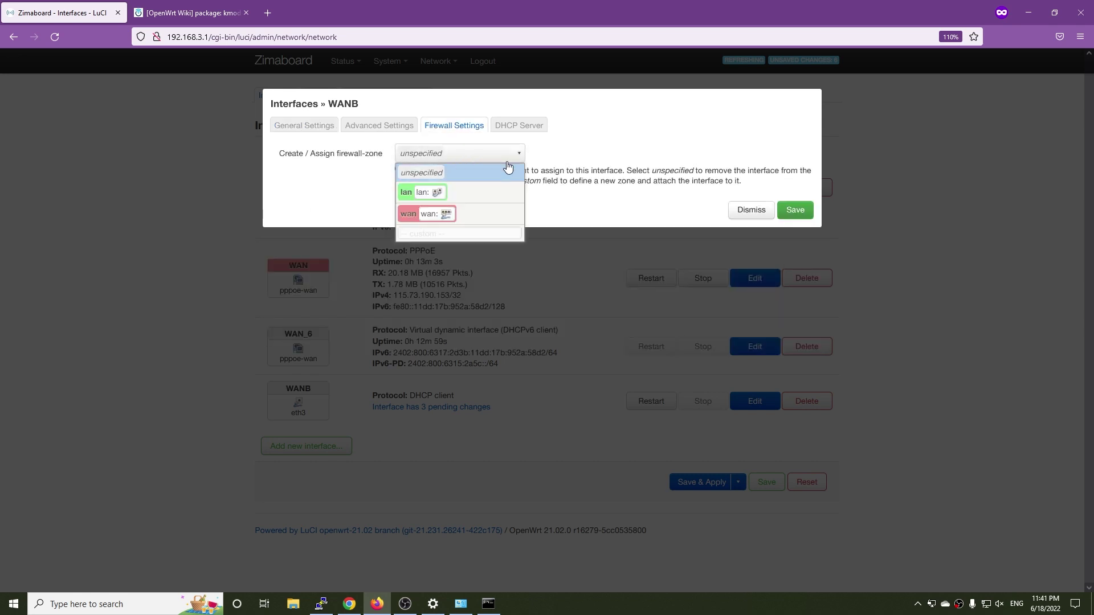
left_click(474, 214)
Save WANB, apply all pending changes, and highlight WANB's 10.42.0.29/24 IPv4 address.
left_click(795, 210)
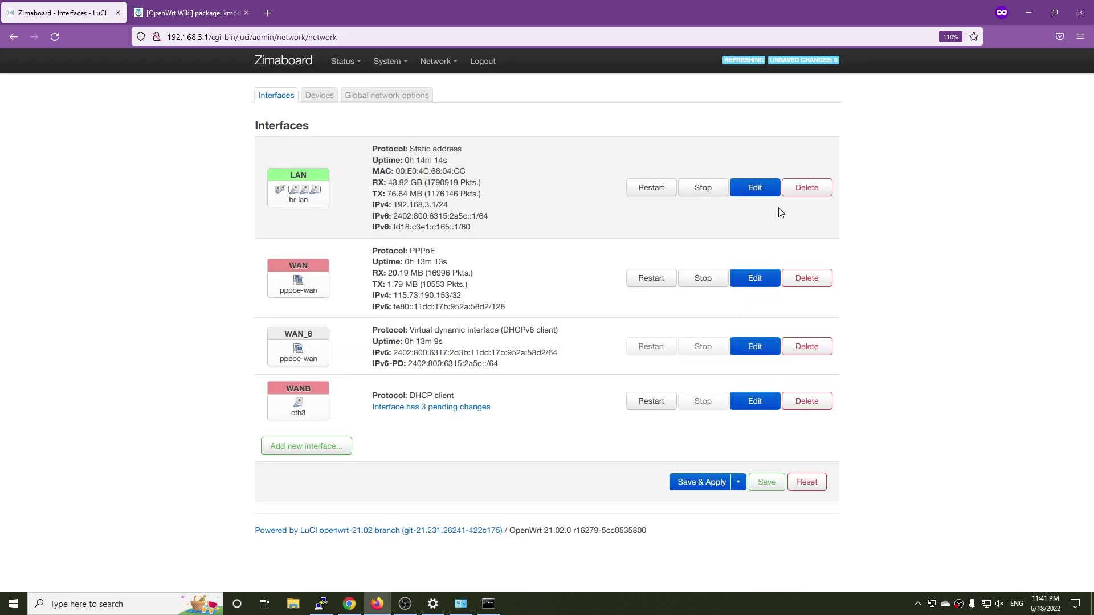
left_click(684, 489)
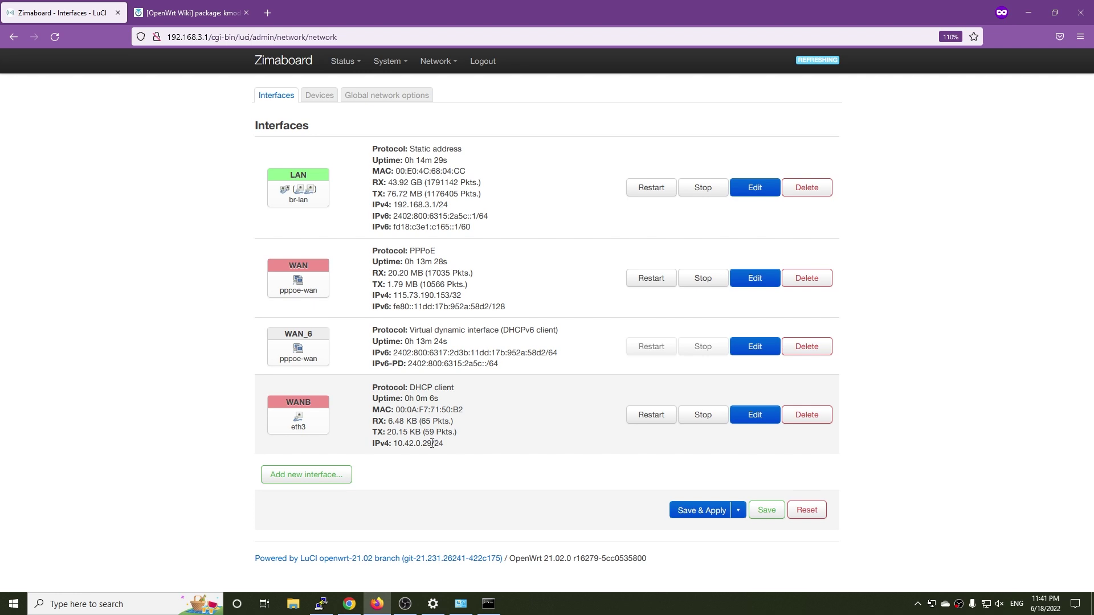
left_click_drag(424, 443, 395, 446)
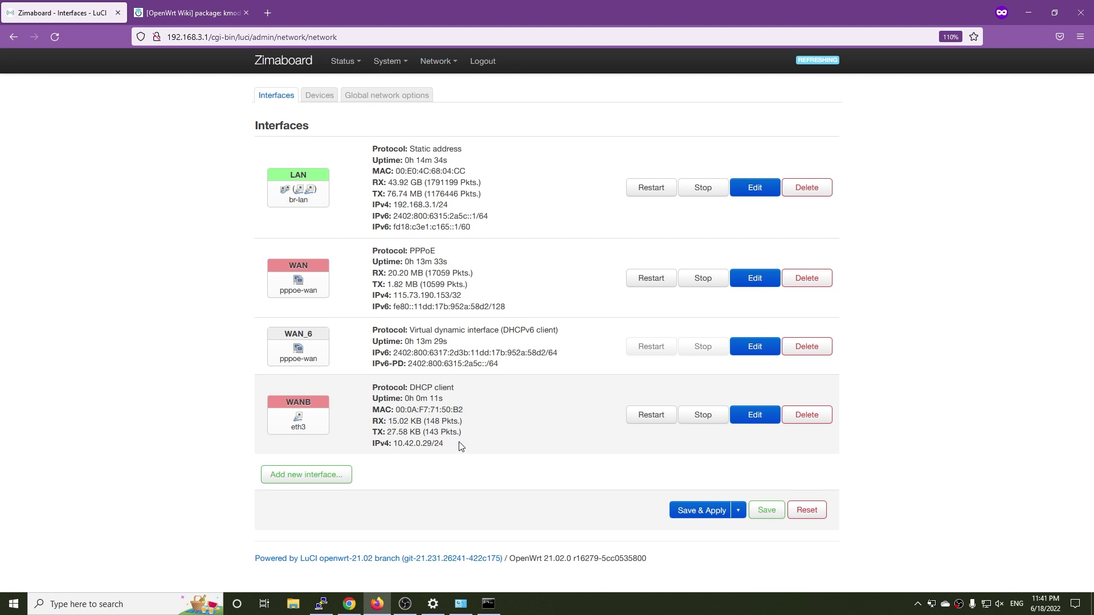
left_click(418, 445)
triple_click(454, 448)
left_click(457, 452)
left_click_drag(367, 446, 472, 454)
left_click(473, 453)
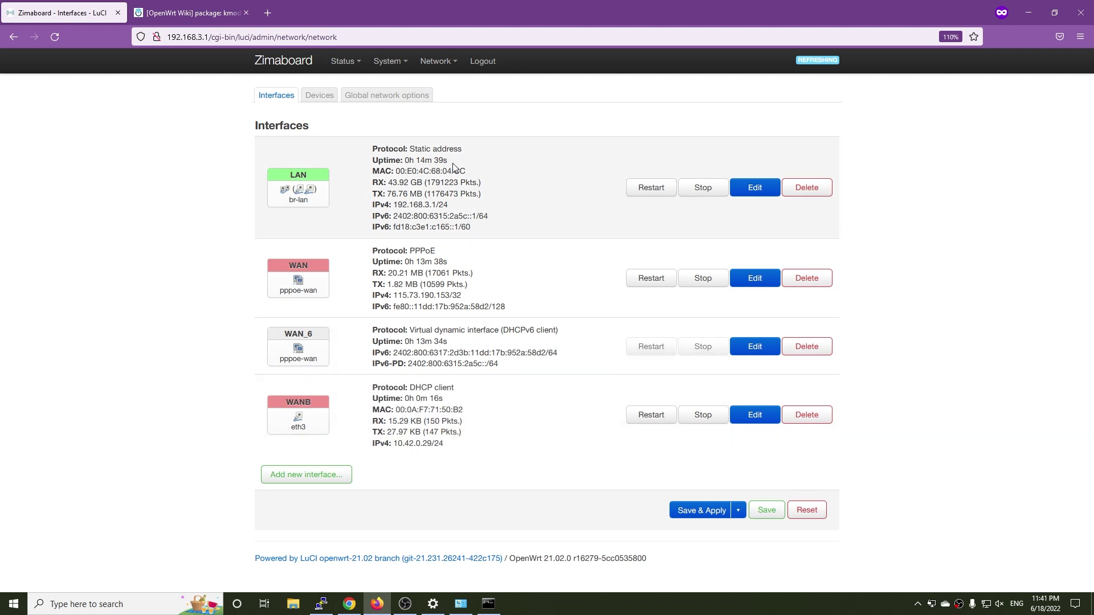
Highlight LAN's 192.168.3.1/24 address, WAN's PPPoE protocol and WANB's DHCP client details.
left_click_drag(448, 205, 371, 206)
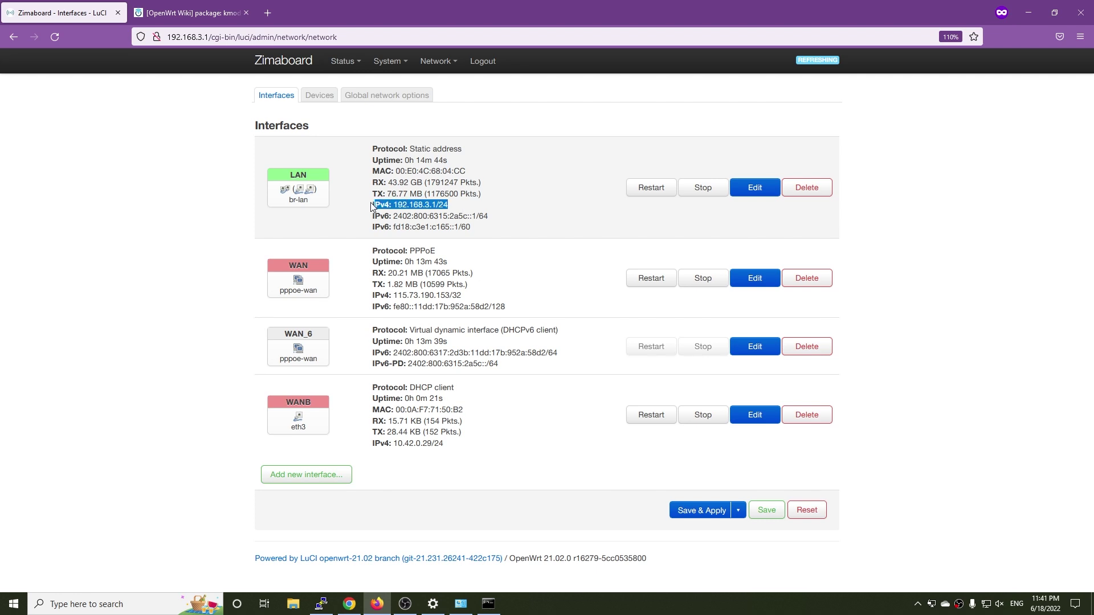
left_click(475, 215)
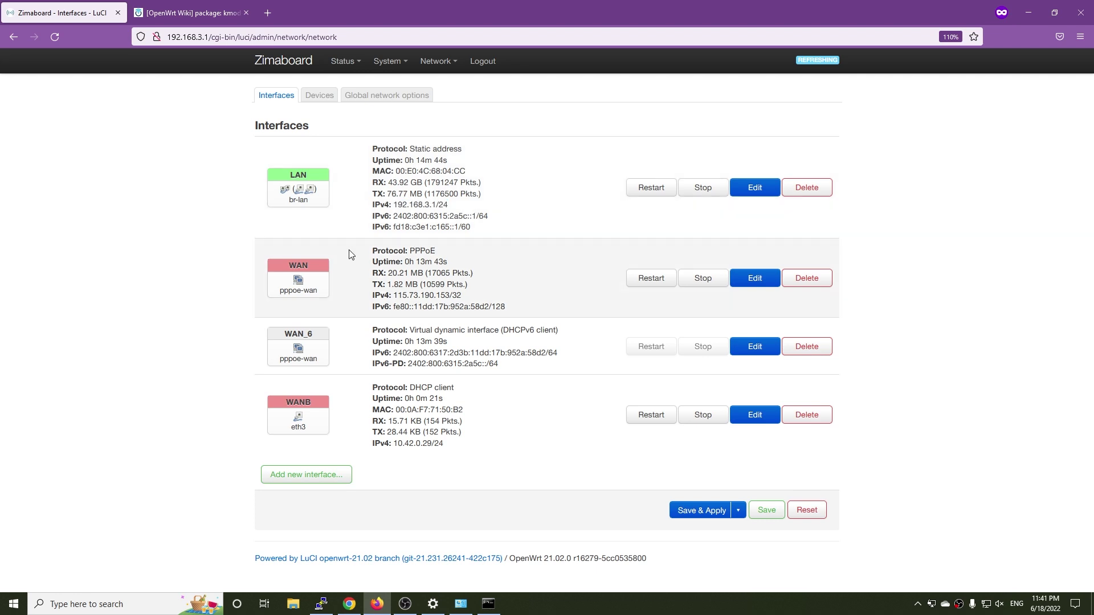
left_click_drag(450, 252, 373, 246)
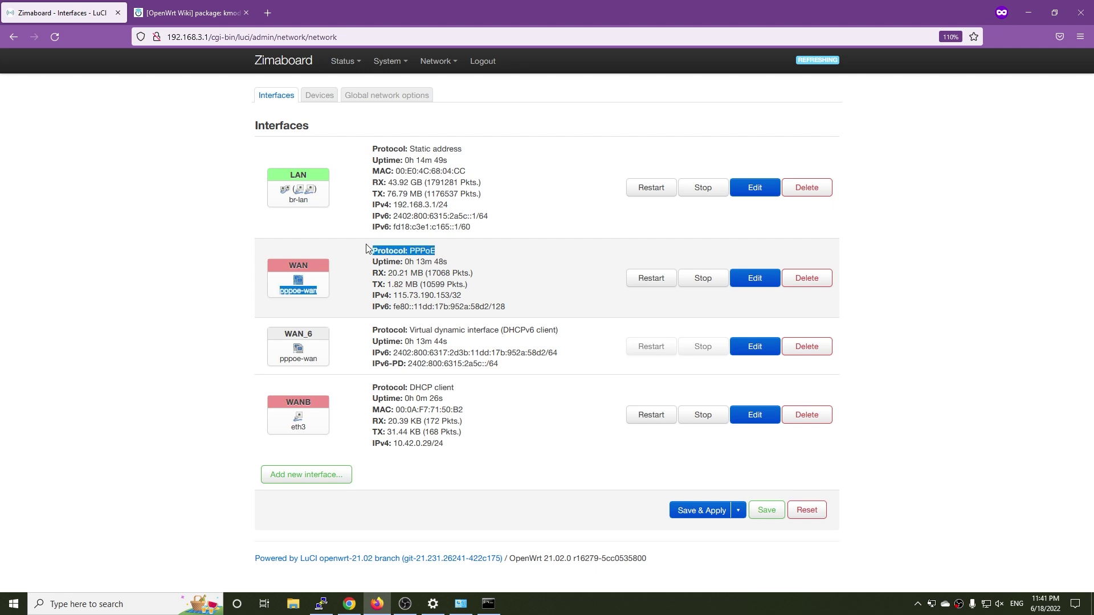
left_click(366, 244)
left_click_drag(322, 401, 277, 410)
left_click(368, 408)
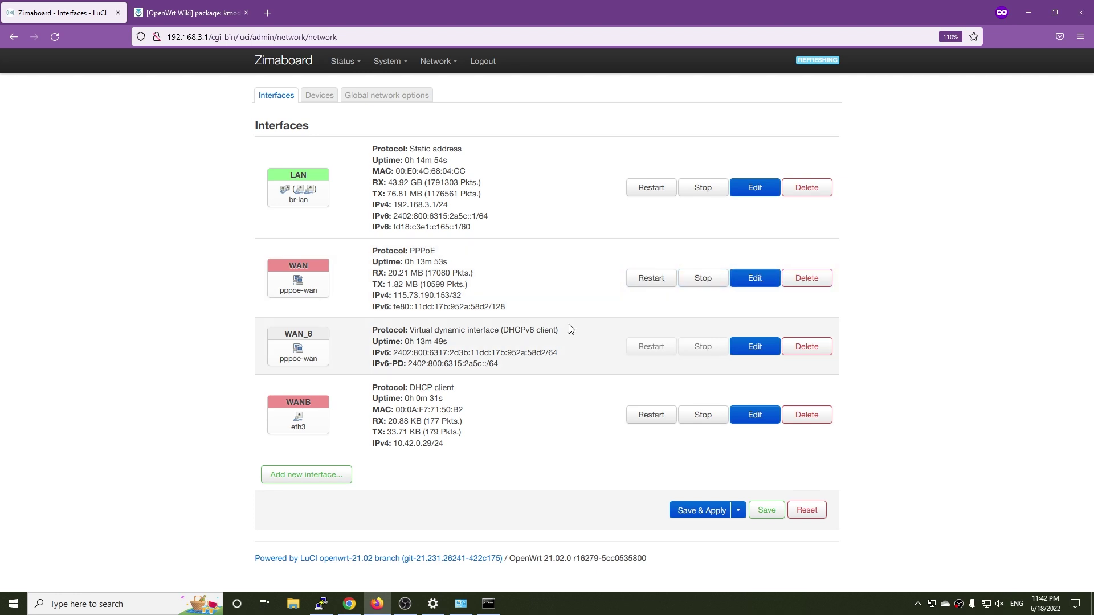
left_click_drag(454, 388, 377, 390)
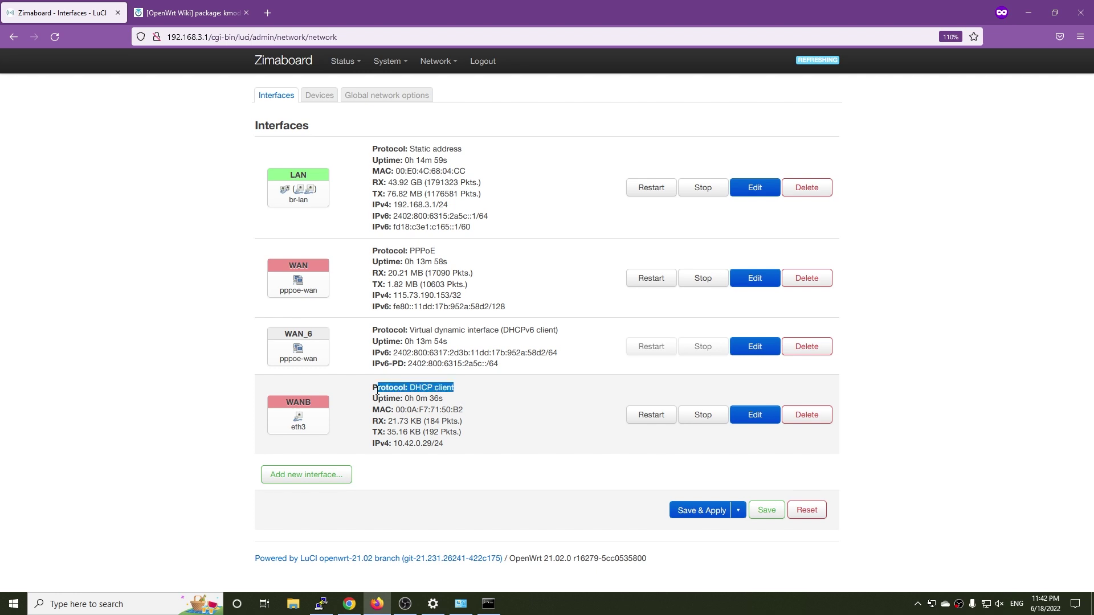
left_click(495, 410)
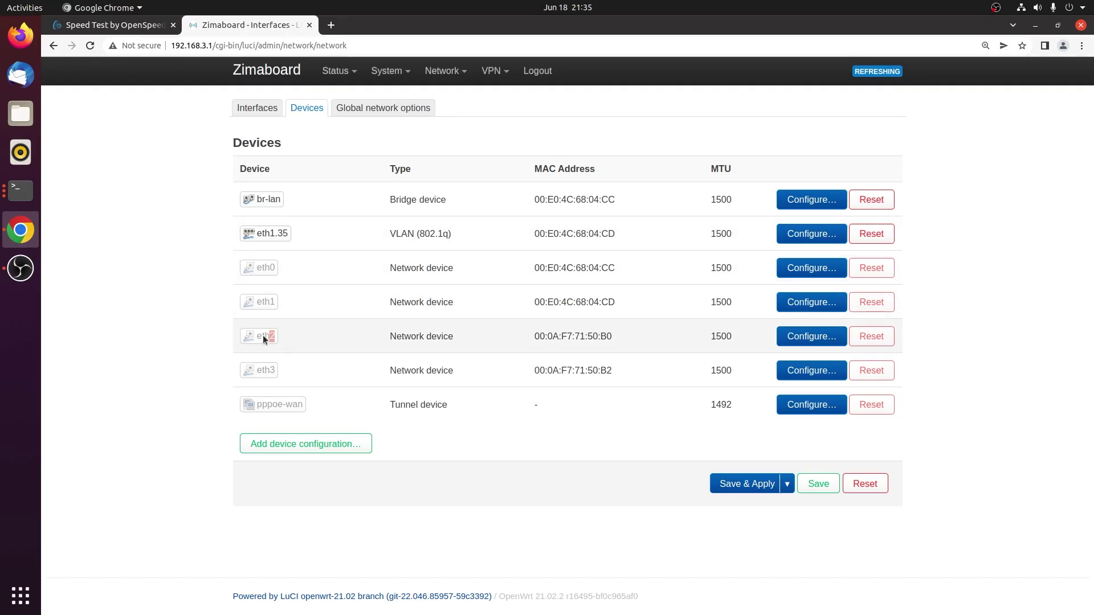
Point out the eth3 device and review the br-lan bridge settings without changes.
left_click_drag(278, 373, 263, 375)
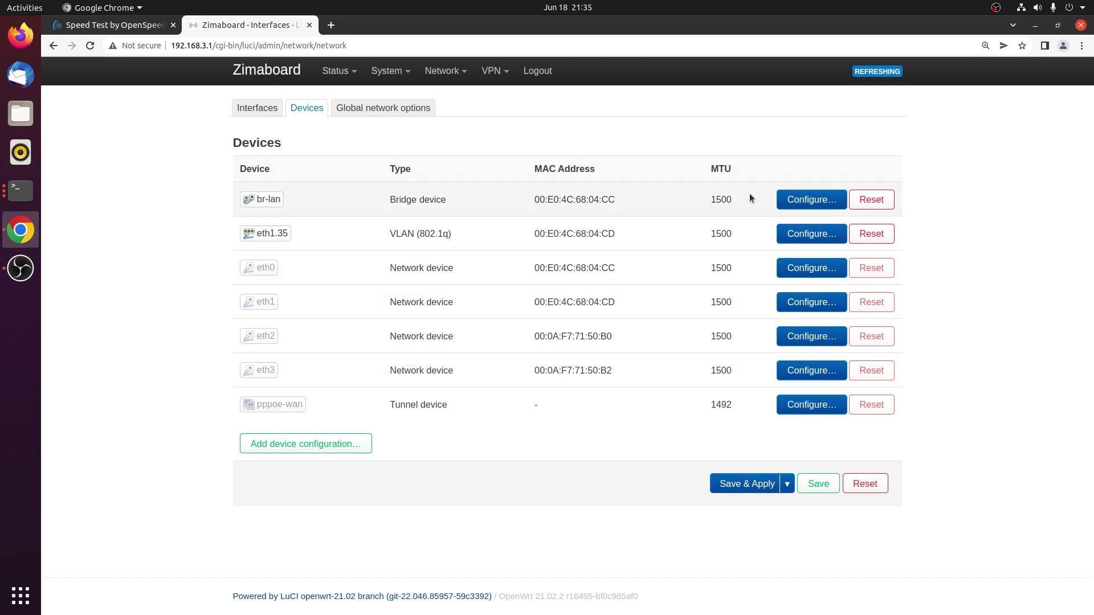
left_click(832, 203)
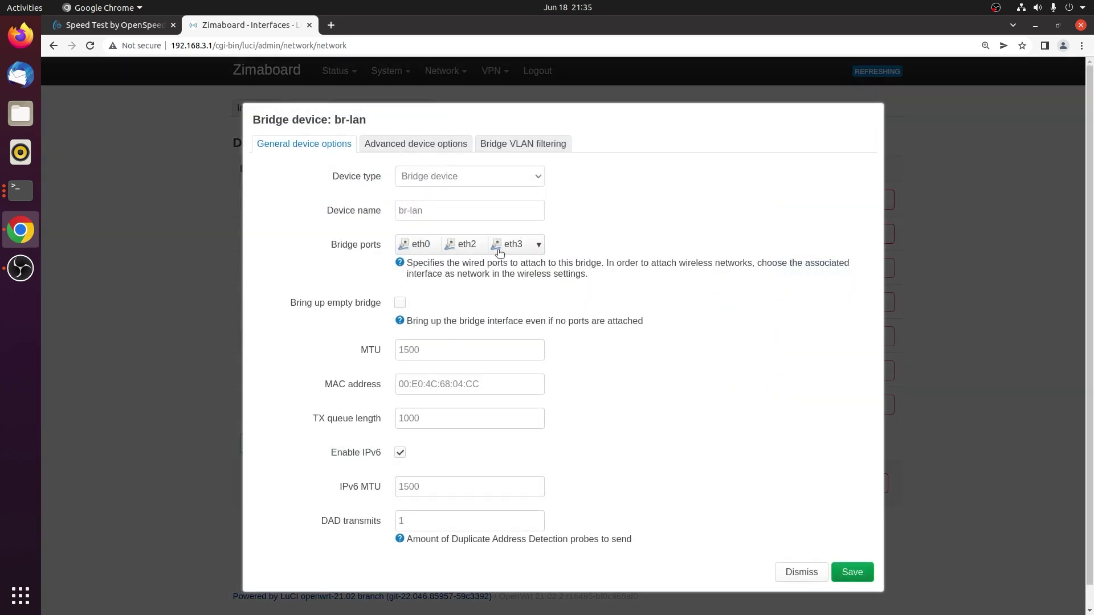
left_click(787, 568)
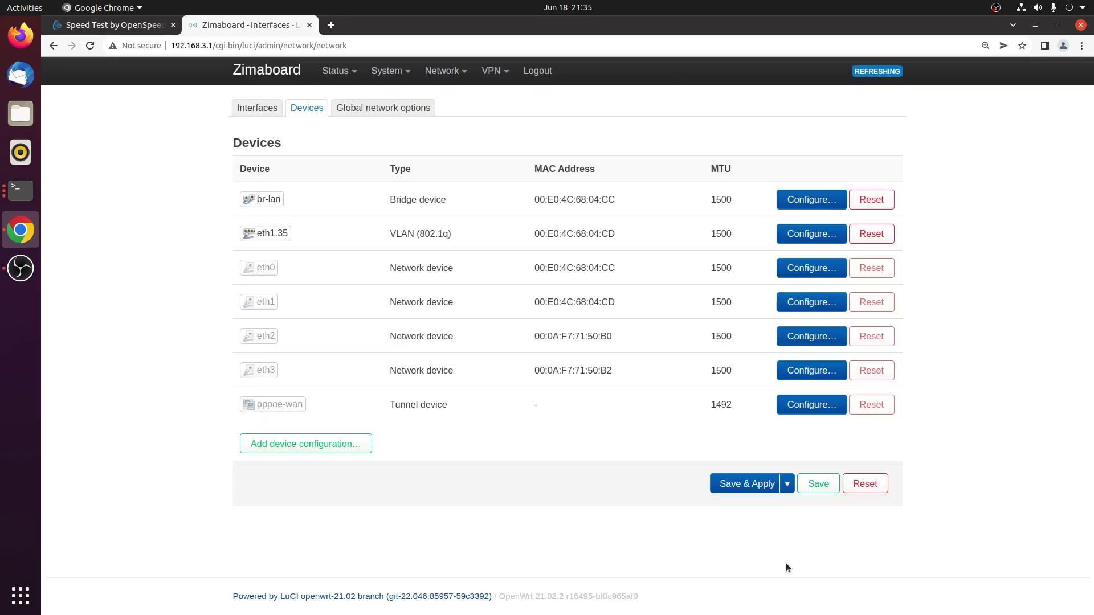
Highlight the DHCP lease addresses 192.168.3.163 (ubuntu20) and 192.168.3.167 (dell-7010) in Status > Overview.
mouse_move(336, 71)
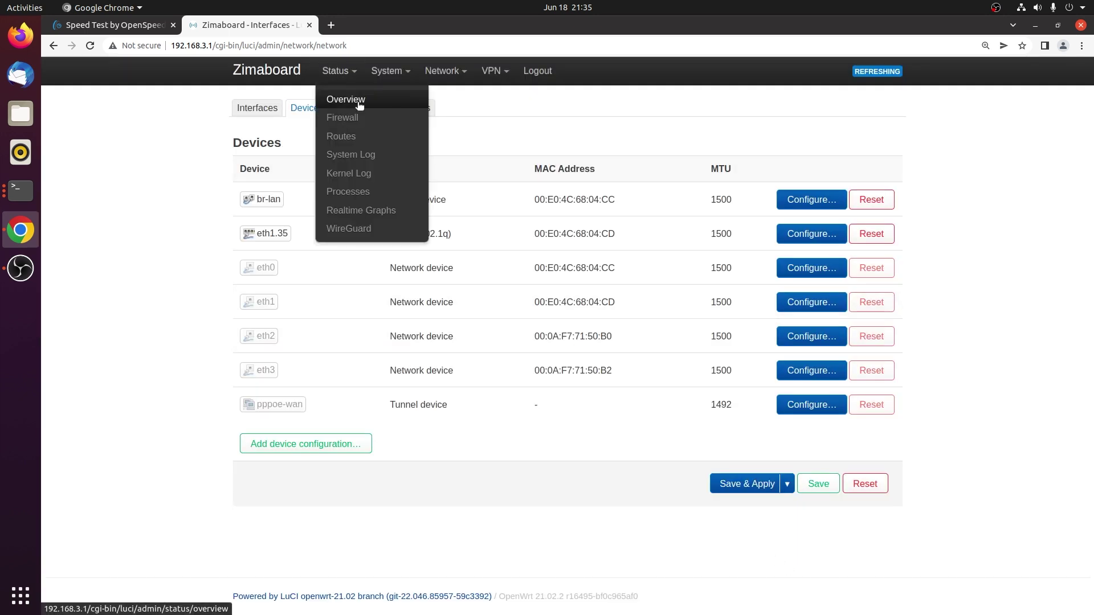
left_click(357, 103)
scroll(424, 439, "down", 10)
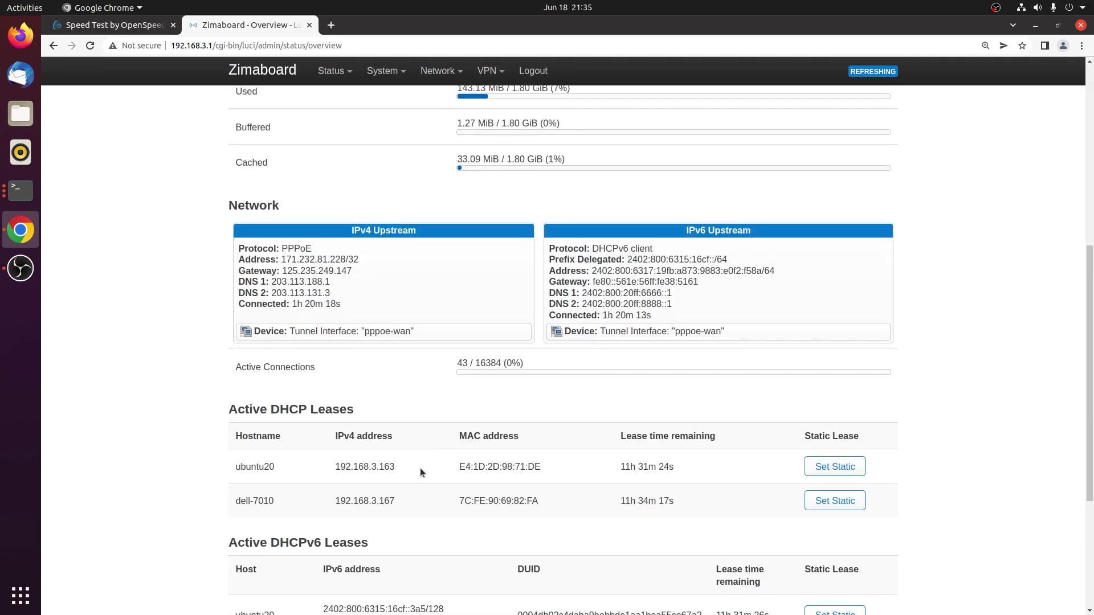
left_click_drag(414, 474, 338, 469)
left_click_drag(399, 500, 334, 506)
Reload OpenSpeedTest at 192.168.3.167, start a test, and move the browser to the left.
left_click(109, 25)
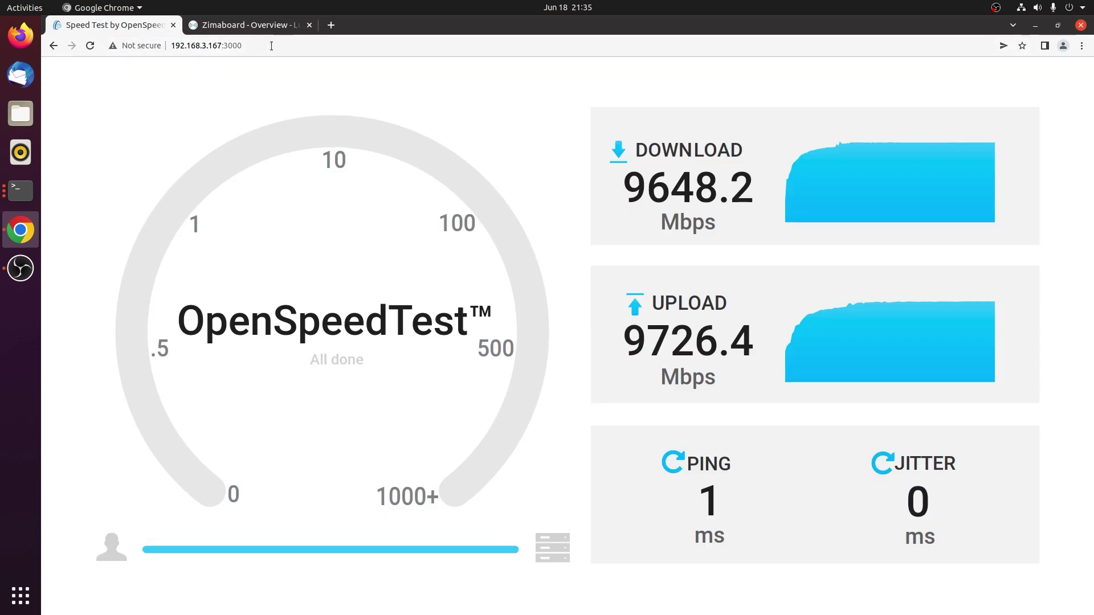
key("Return")
left_click(334, 562)
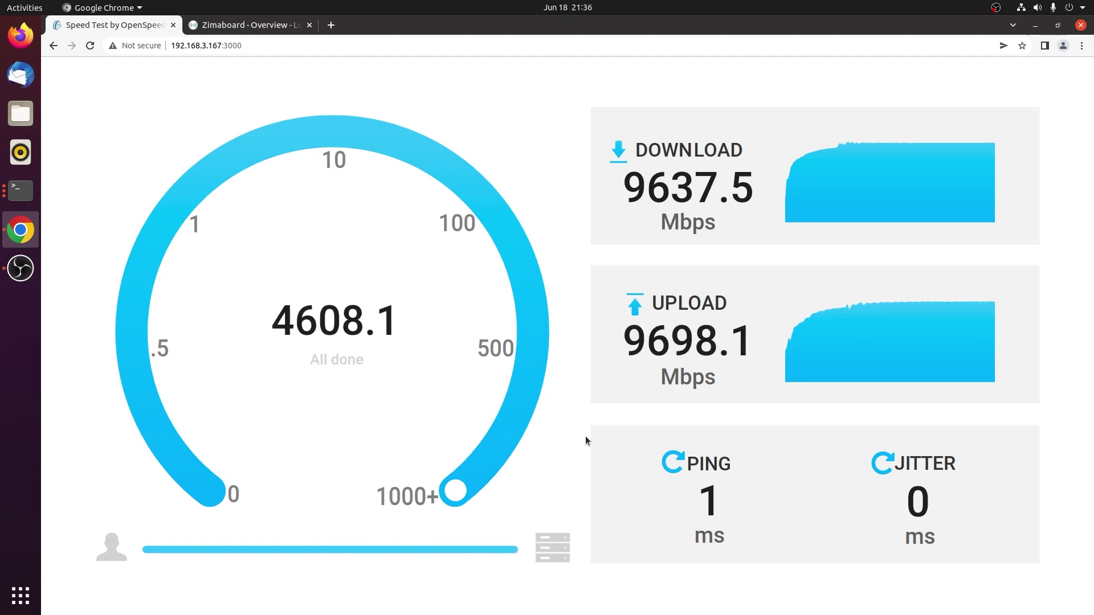
key("super+Down")
left_click_drag(564, 135, 306, 134)
Run htop and then top on the router while restarting the speed test.
type("htop")
key("Return")
left_click(348, 522)
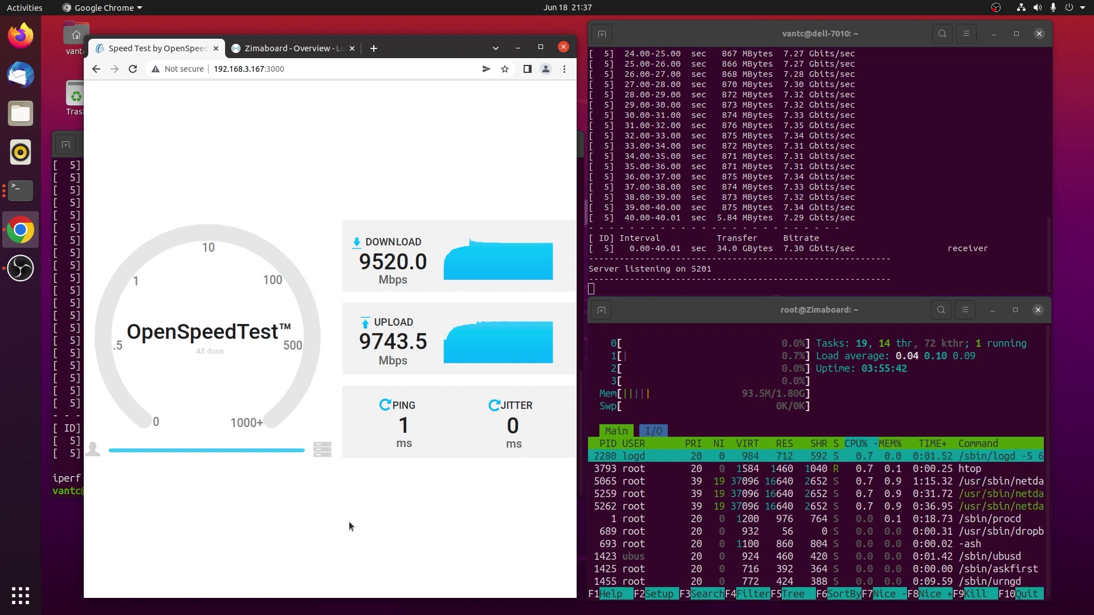
key("alt+Tab")
type("qtop")
key("Return")
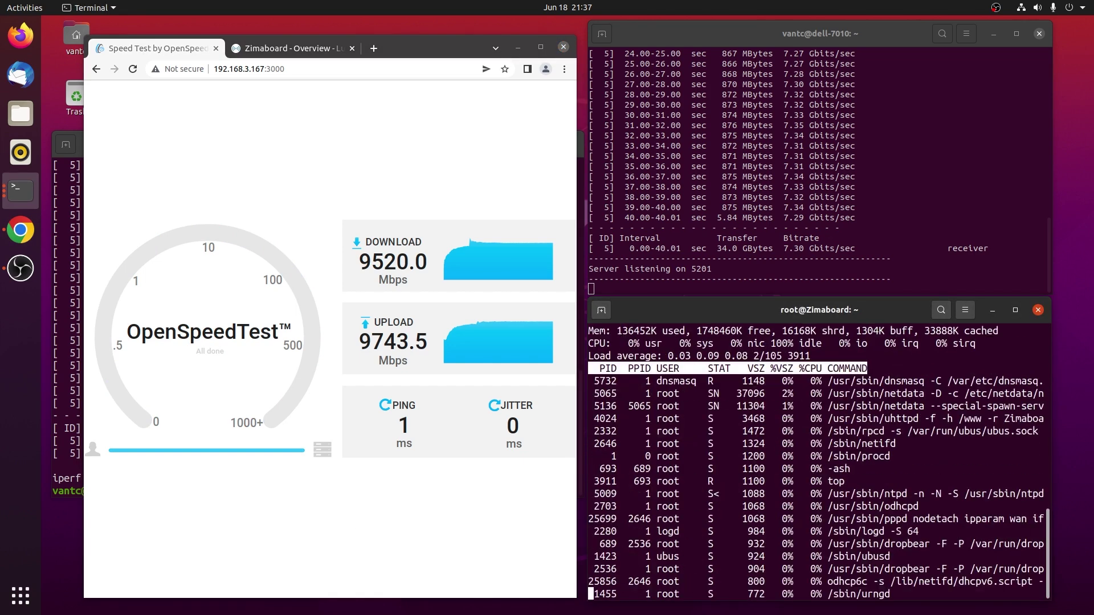
left_click(294, 394)
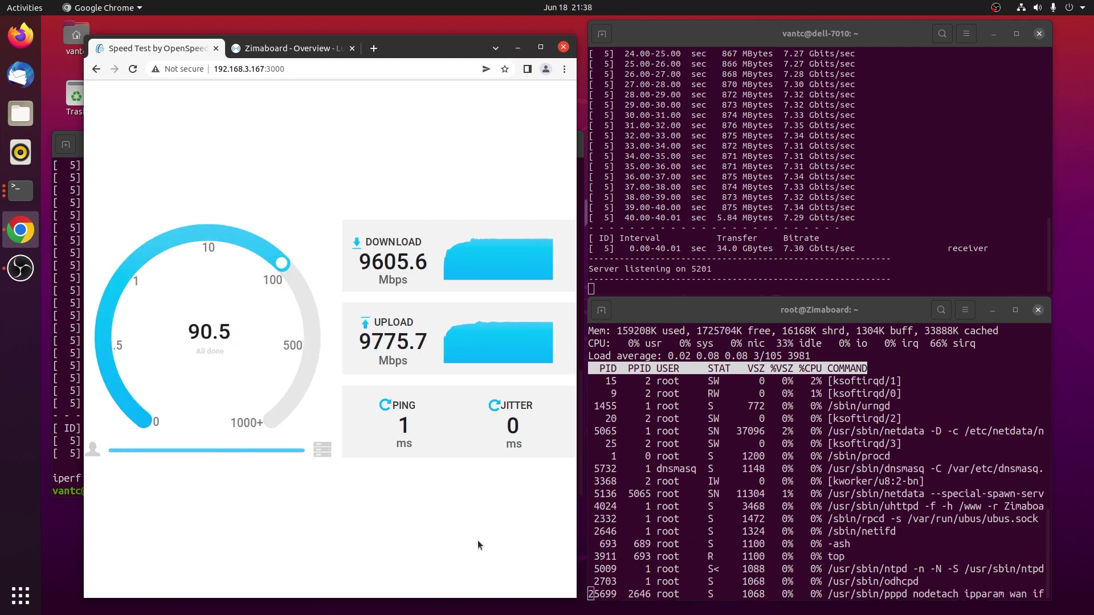
Enable Software flow offloading in the firewall settings and save and apply it.
left_click(294, 48)
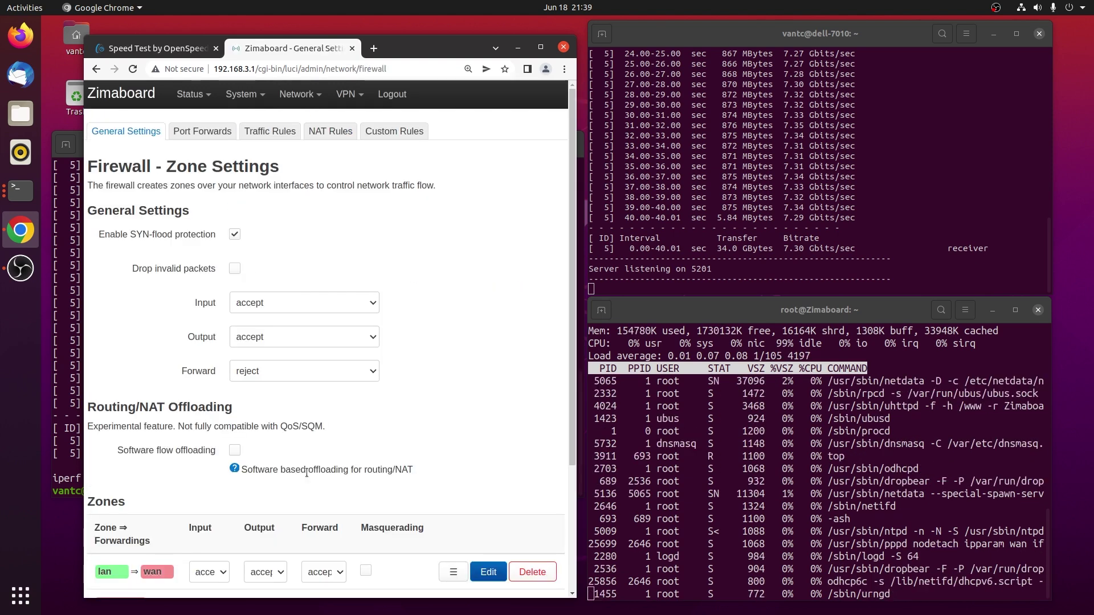
left_click(234, 450)
scroll(306, 438, "down", 3)
left_click(401, 562)
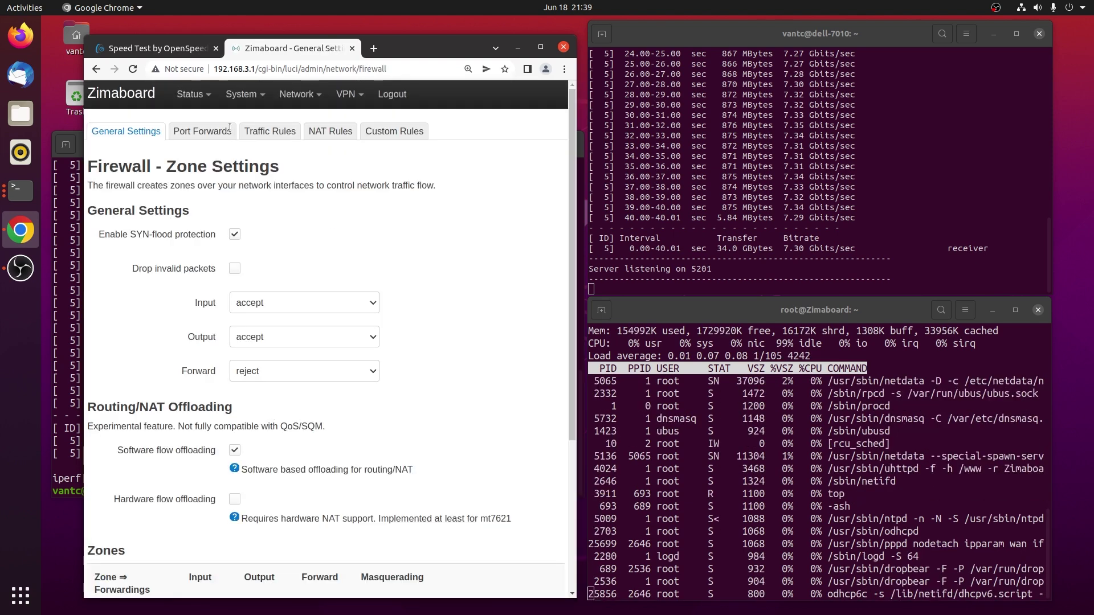
Rerun the OpenSpeedTest with software flow offloading active.
left_click(154, 48)
left_click(133, 69)
left_click(206, 458)
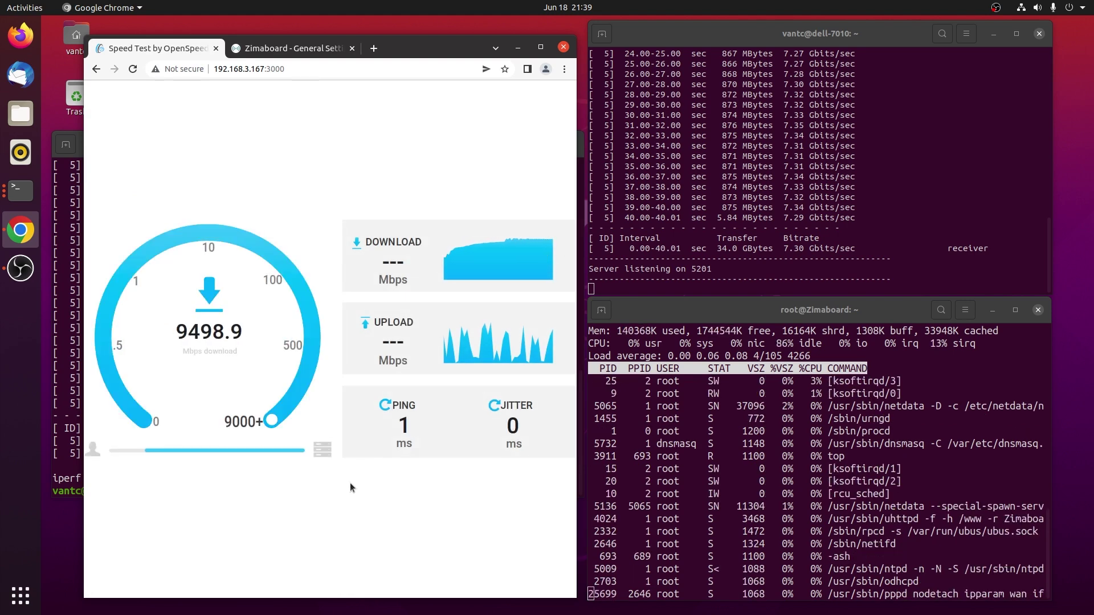
left_click(744, 314)
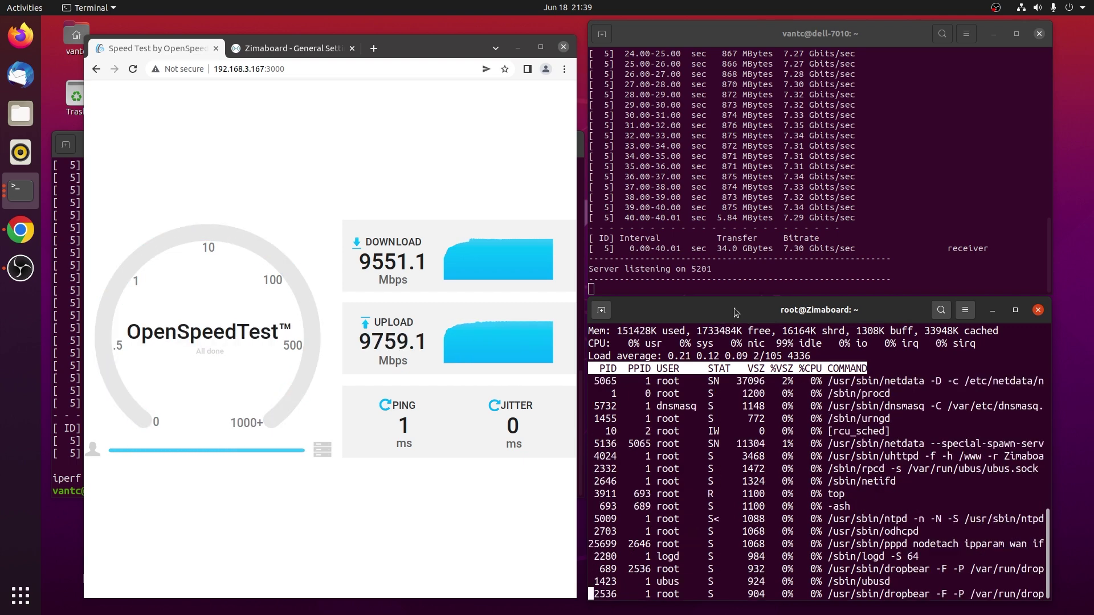
Rerun iperf3 -c 192.168.3.167 -t40 from the ubuntu20 terminal, averaging 8.31 Gbits/sec.
key("super+h")
key("Up")
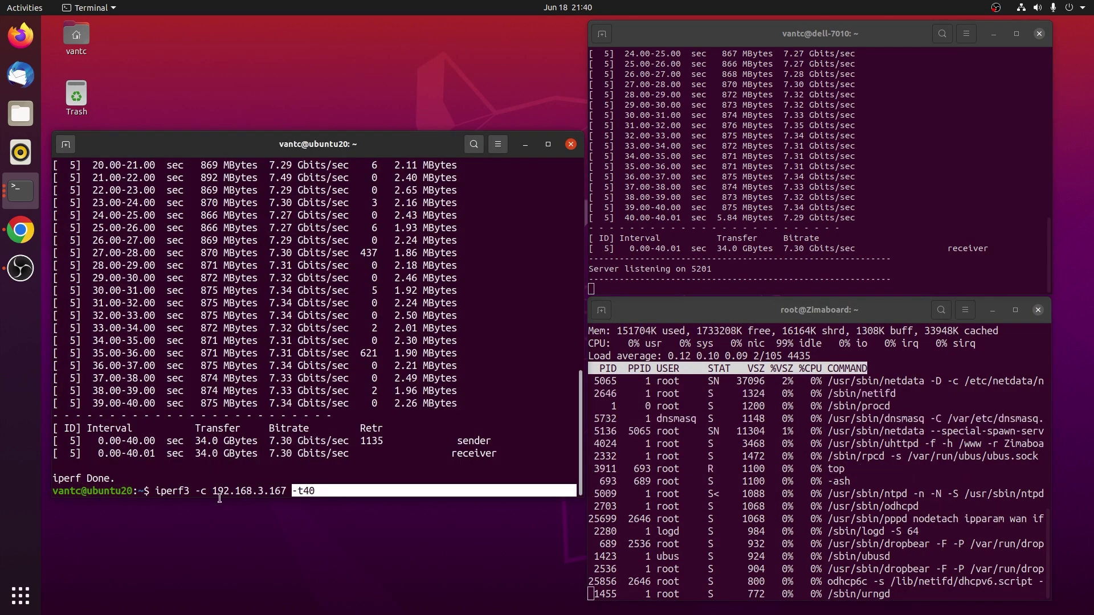
mouse_move(219, 497)
left_mouse_down()
mouse_move(251, 491)
mouse_move(218, 491)
left_mouse_up()
key("Return")
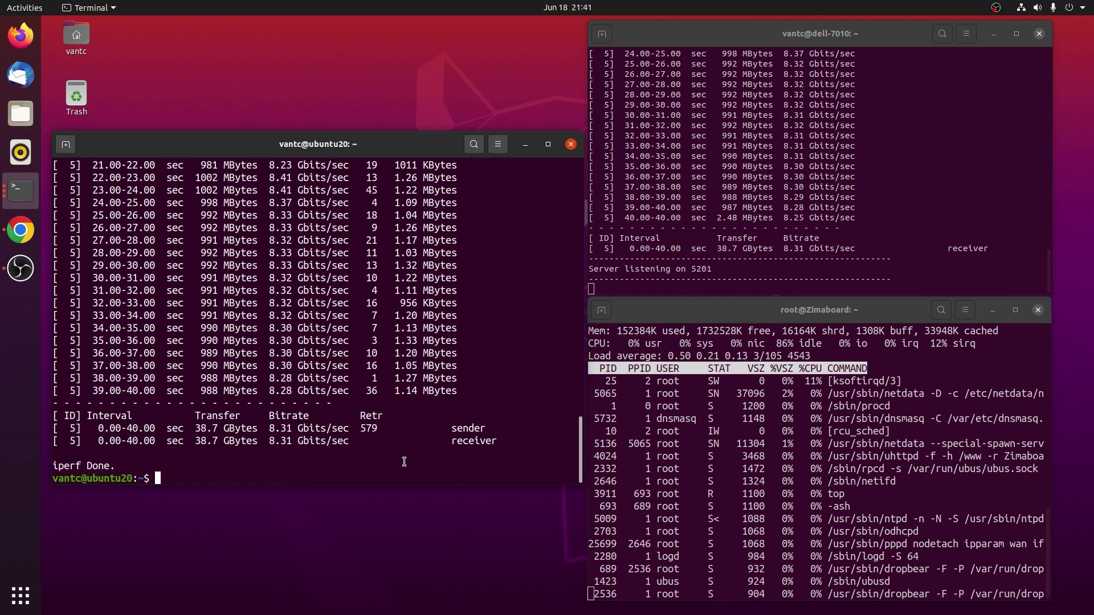
Toggle software flow offloading in Firewall General Settings, save and apply, then rerun iperf3.
left_click(21, 230)
left_click(291, 48)
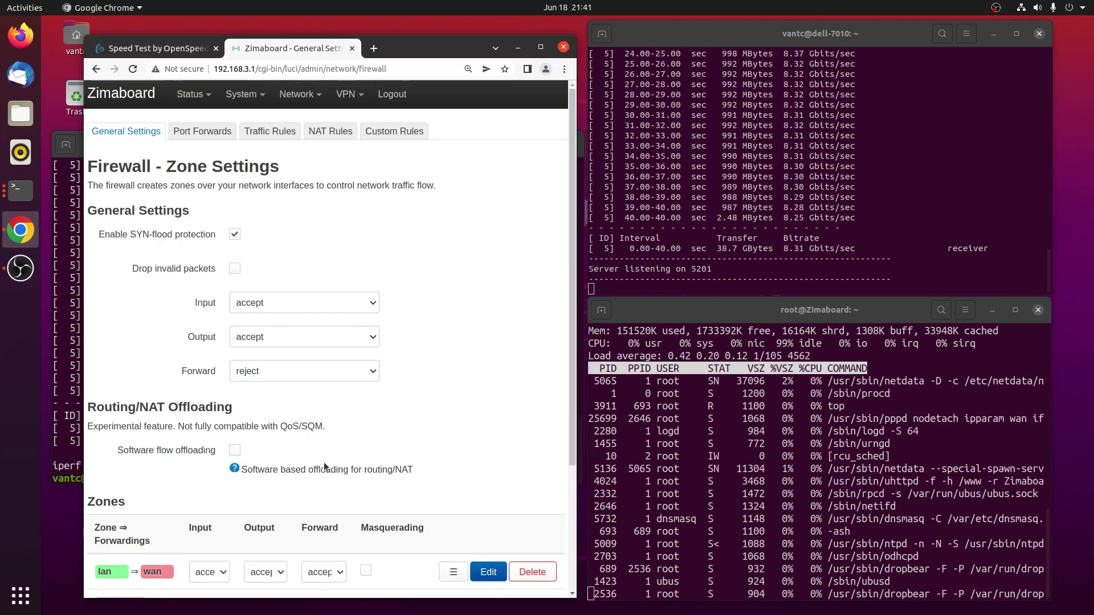
scroll(275, 484, "down", 5)
left_click(409, 563)
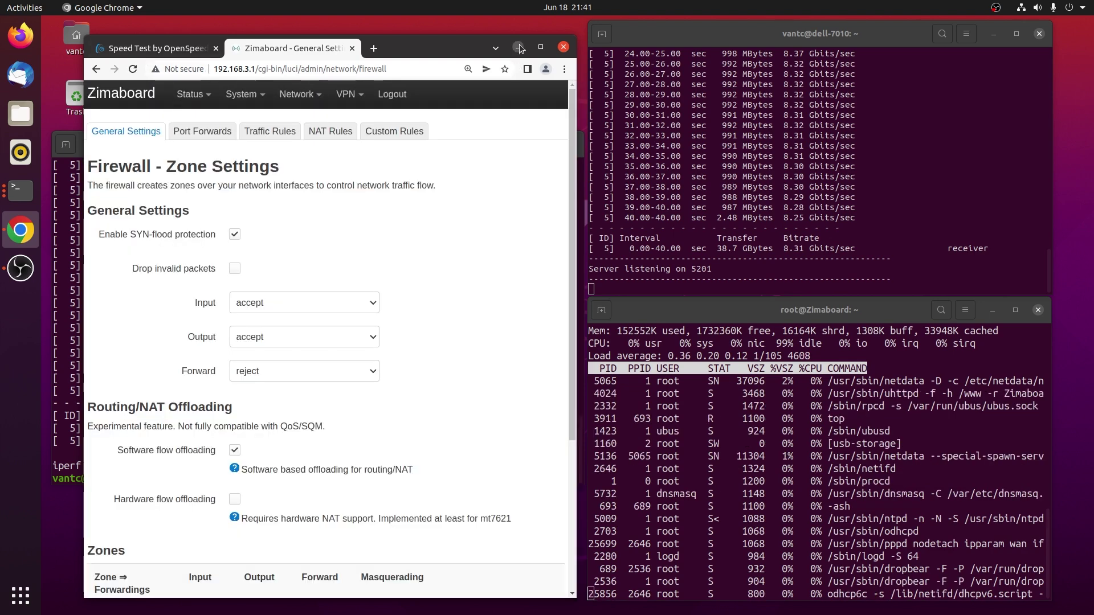
left_click(517, 48)
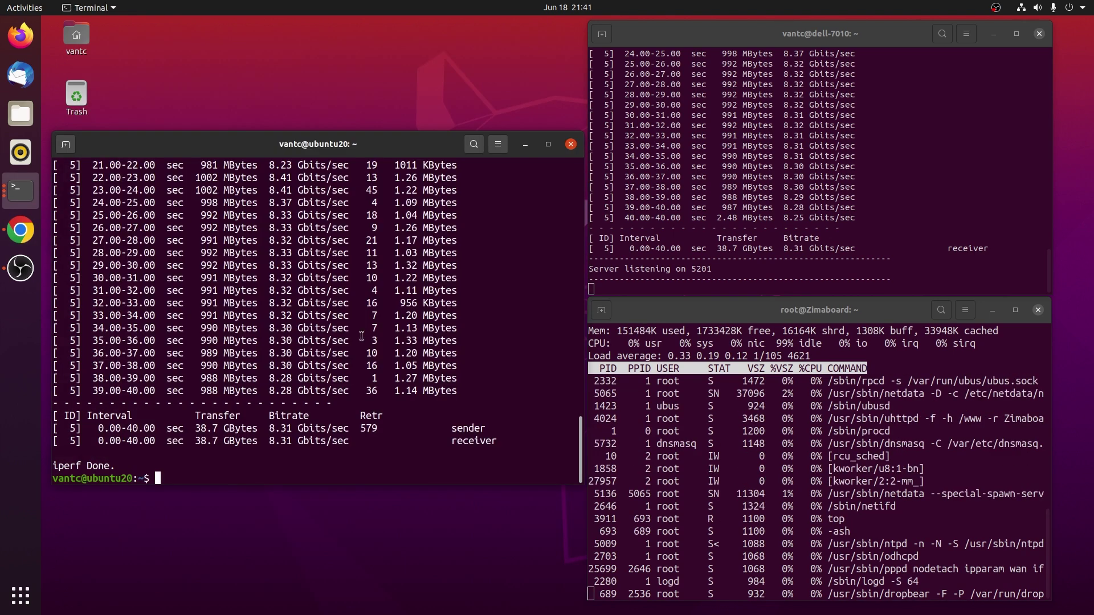
key("Return")
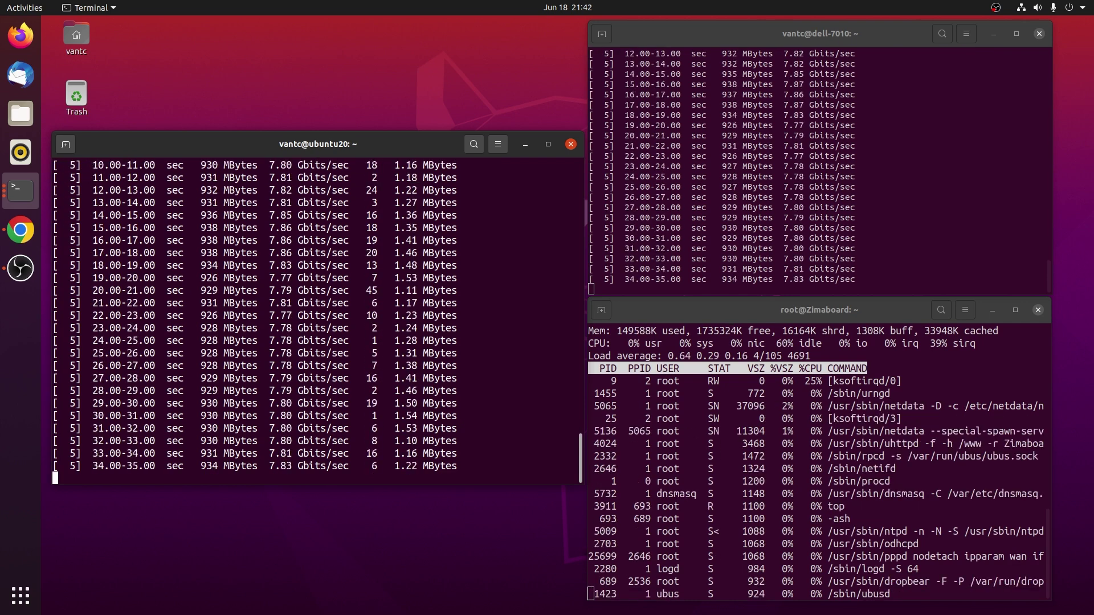
Change the software flow offloading setting again, apply it, and rerun iperf3 to 192.168.3.167.
left_click(21, 230)
scroll(430, 547, "down", 3)
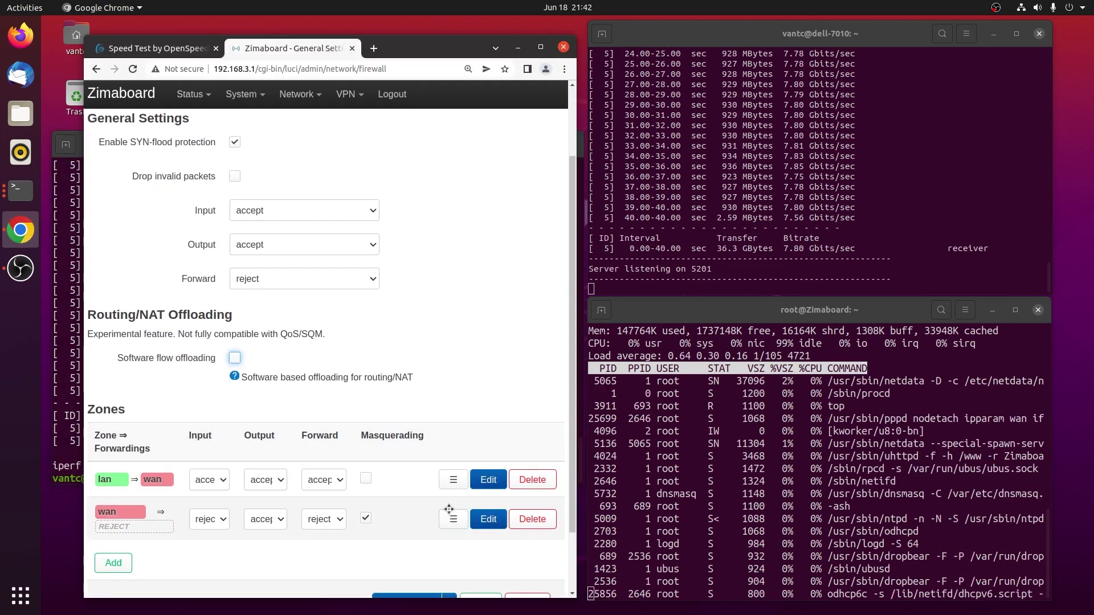
left_click(430, 547)
left_click(518, 48)
key("Up")
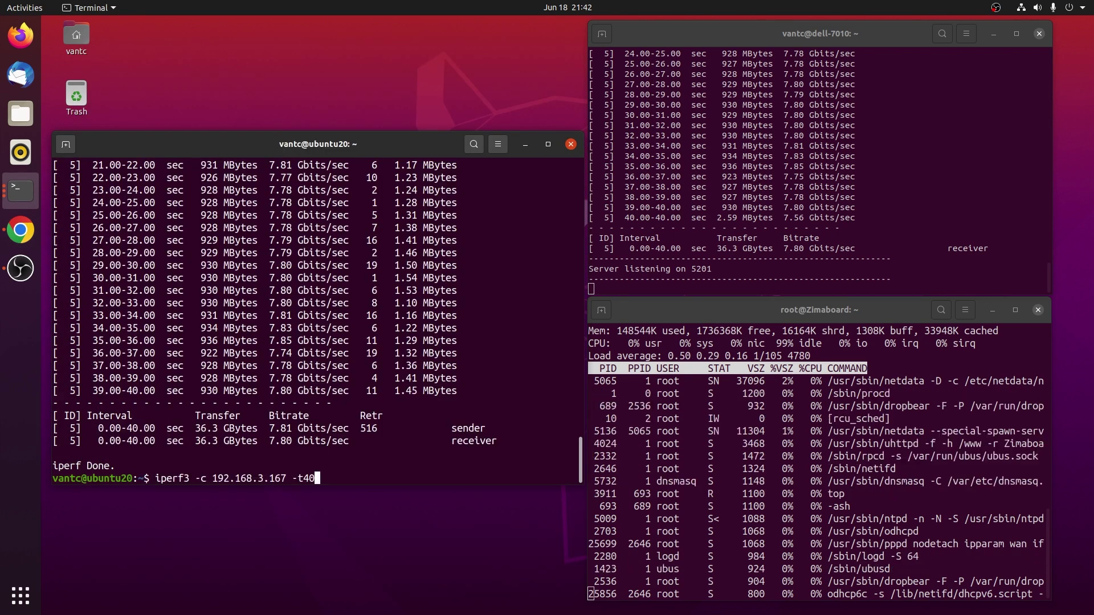
key("Return")
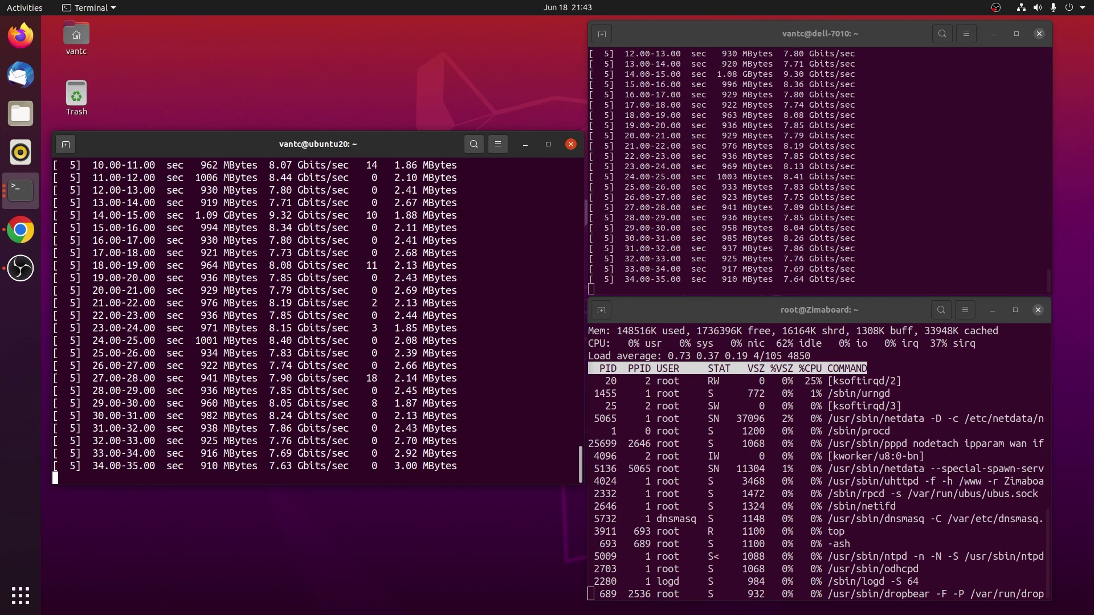
Repeat the 40-second iperf3 test twice more, reaching 43.7 GBytes at 9.39 Gbits/sec.
key("Up")
key("Return")
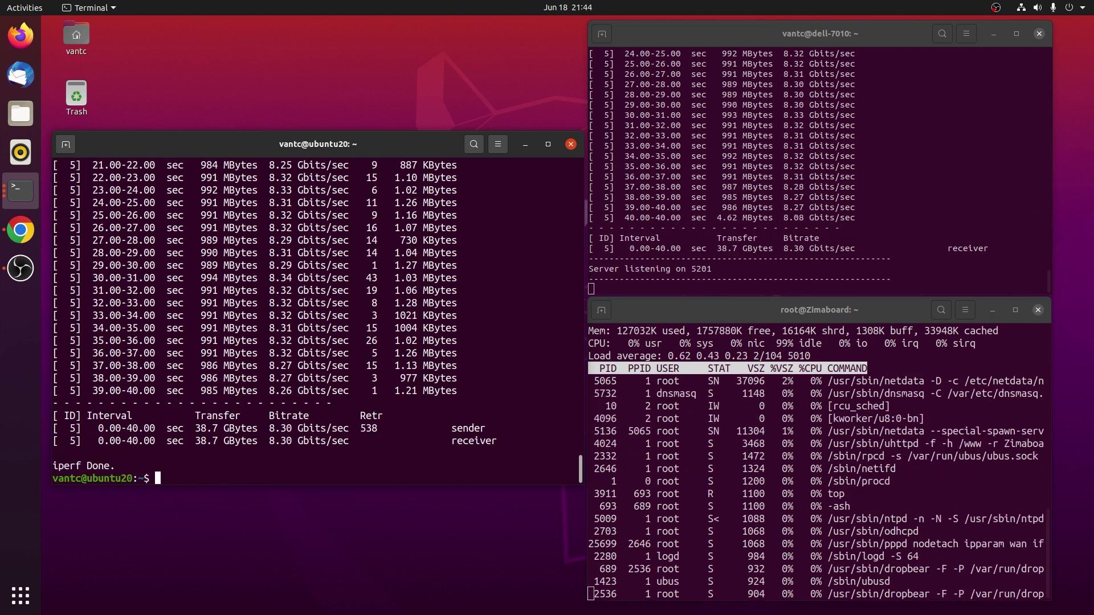
key("Up")
key("Return")
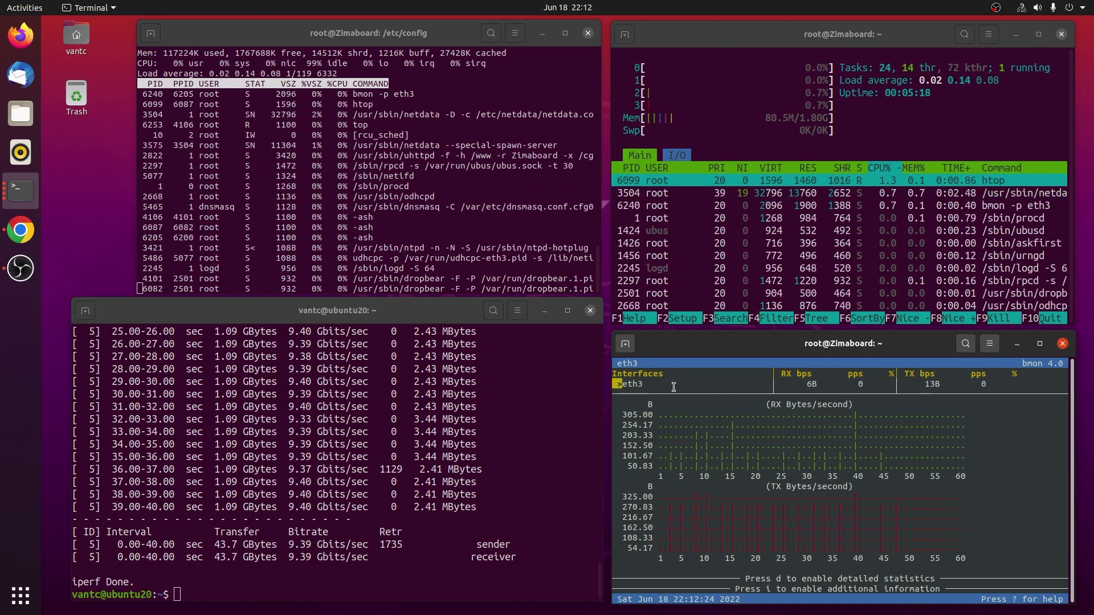
Rerun iperf3 -c 10.42.0.1 -t40 in the ubuntu20 terminal, averaging 7.54 Gbits/sec.
key("alt+Tab")
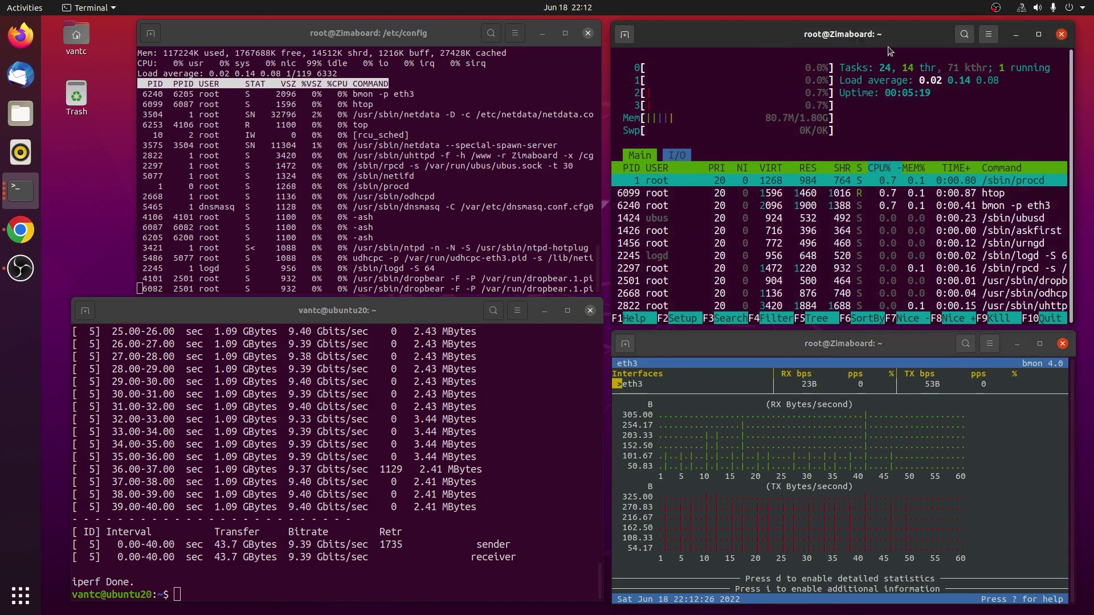
key("Up")
key("Return")
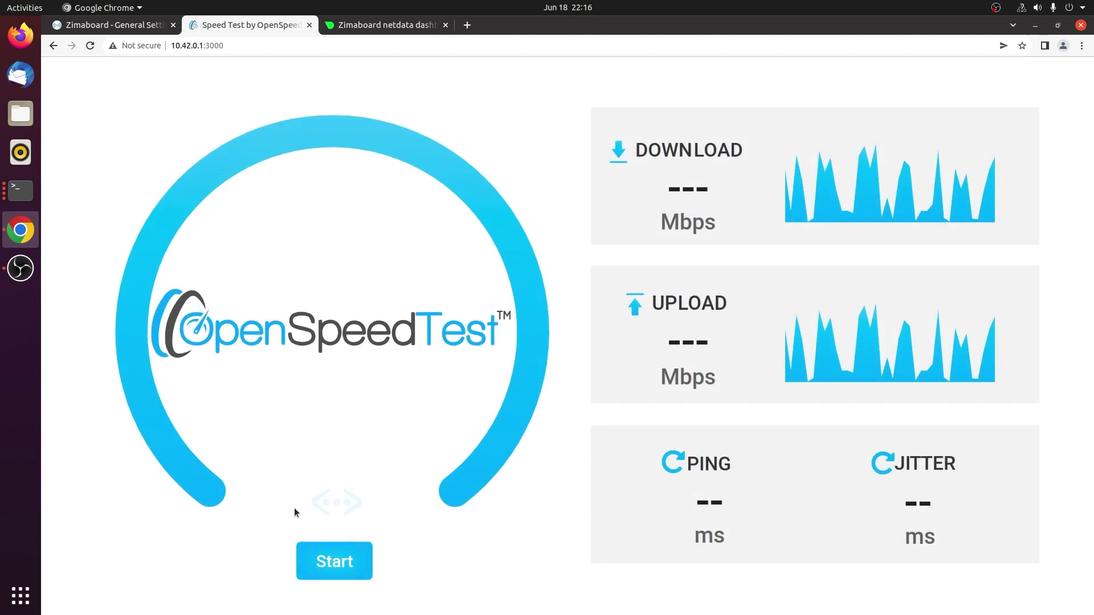
Start the OpenSpeedTest run against 10.42.0.1:3000, getting 9621.2 Mbps down and 9692.0 Mbps up.
left_click(334, 561)
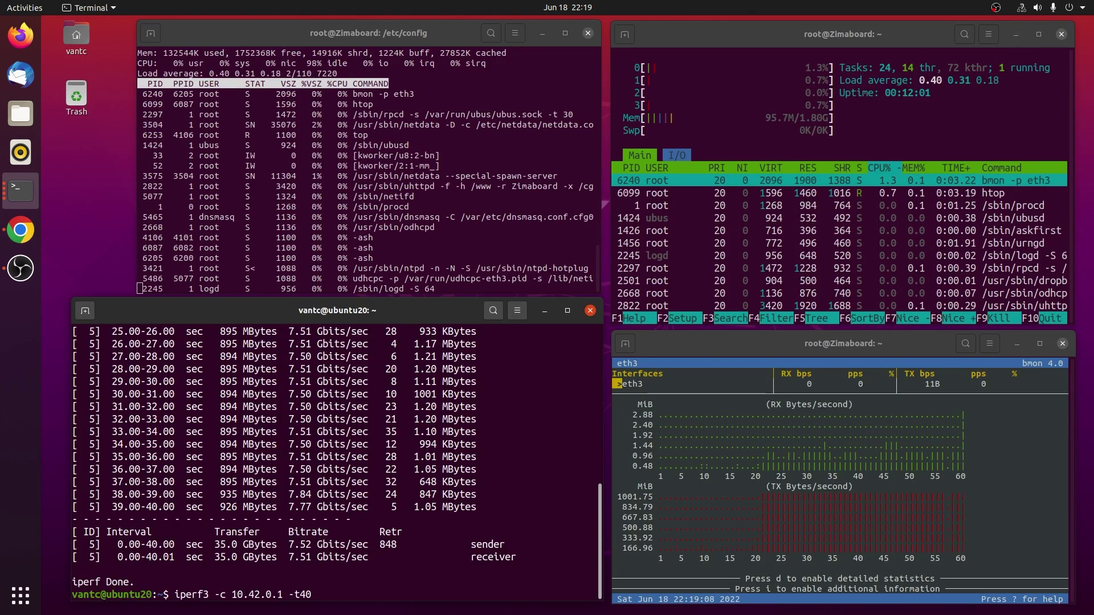
Launch another iperf3 -c 10.42.0.1 -t40 run, streaming about 9.3 Gbits/sec.
key("Return")
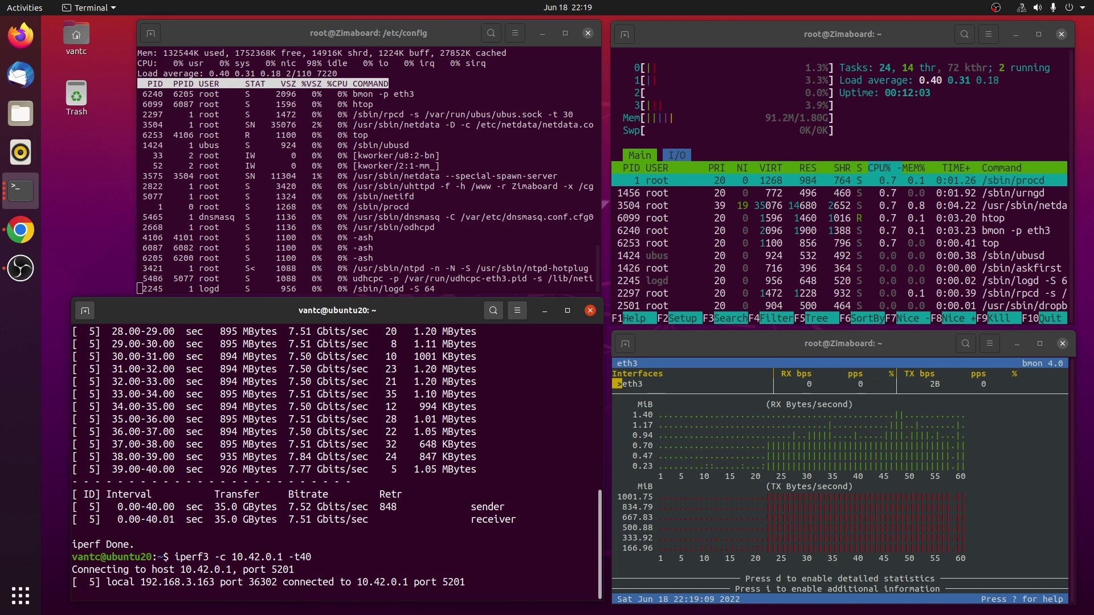